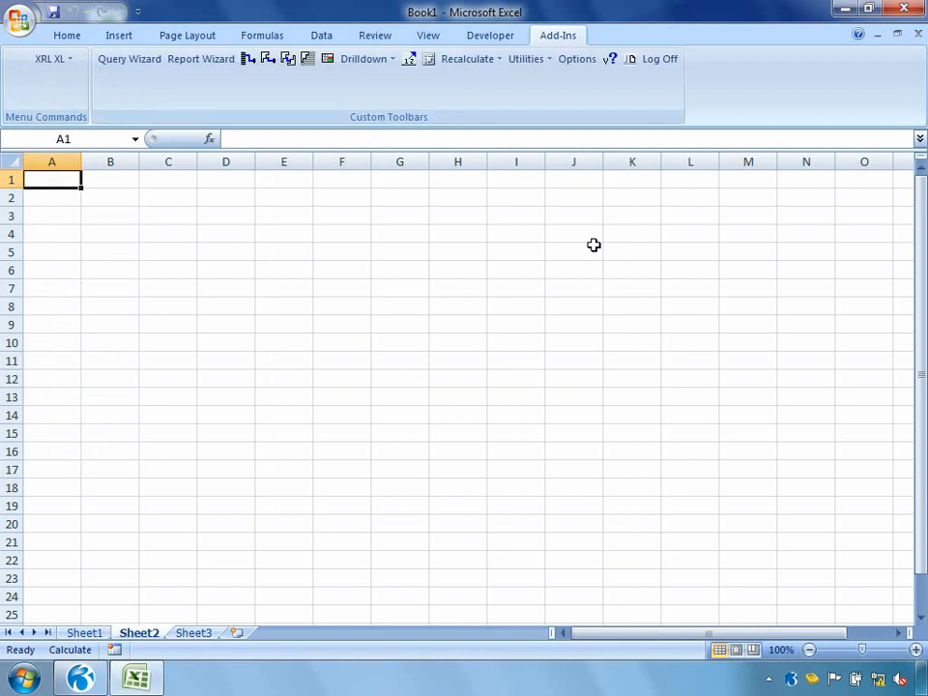
{"action": "left_click", "coordinate": [68, 61]}
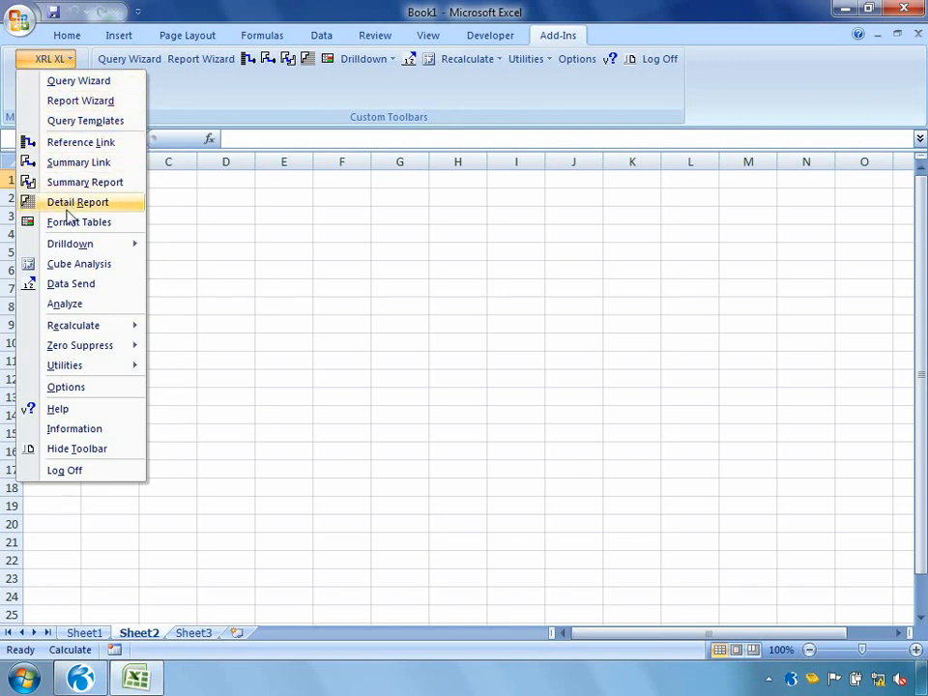
Step: Enter the customer's account code in cell C3 of Sheet2
{"action": "mouse_move", "coordinate": [70, 322]}
{"action": "left_click", "coordinate": [170, 214]}
{"action": "left_click", "coordinate": [170, 215]}
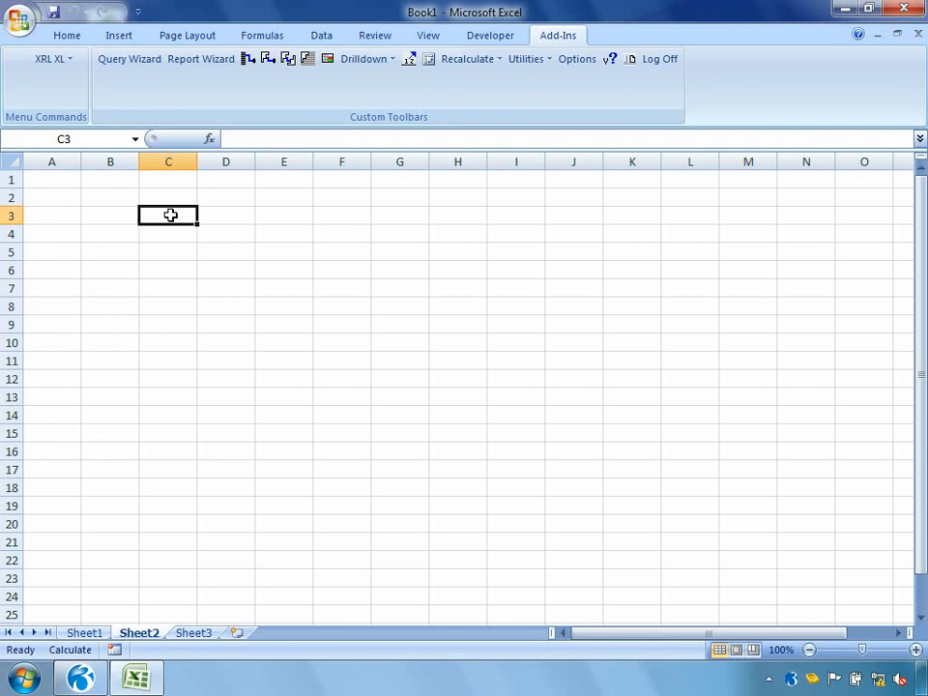
{"action": "type", "text": "ADA0001"}
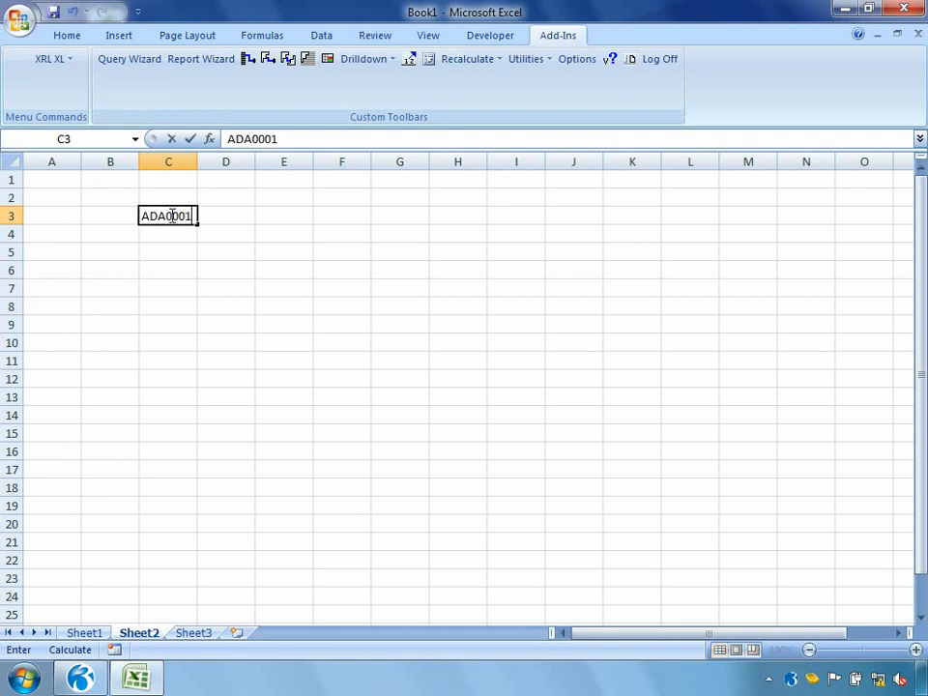
{"action": "key", "text": "Return"}
Step: Start a Reference Link from cell C5 and set its table to SN / Accounts (SL) from the Sales group
{"action": "left_click", "coordinate": [160, 251]}
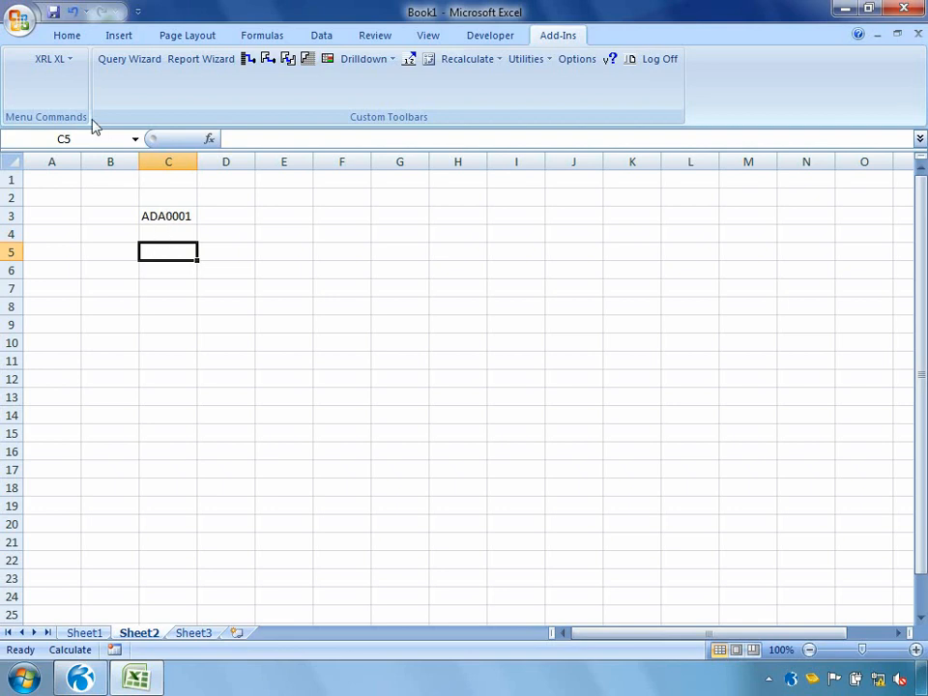
{"action": "left_click", "coordinate": [53, 60]}
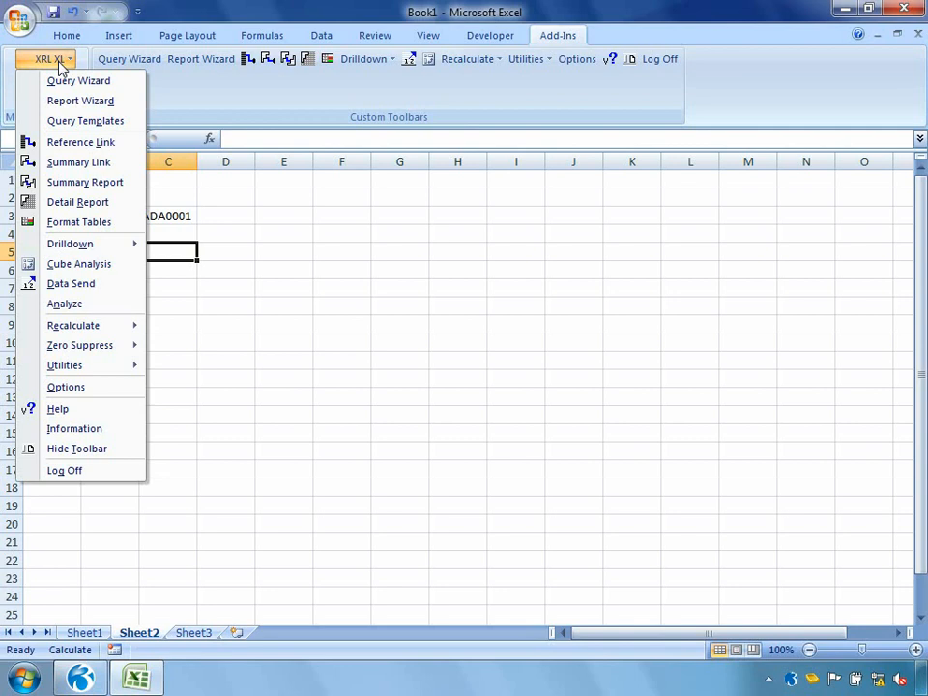
{"action": "left_click", "coordinate": [66, 145]}
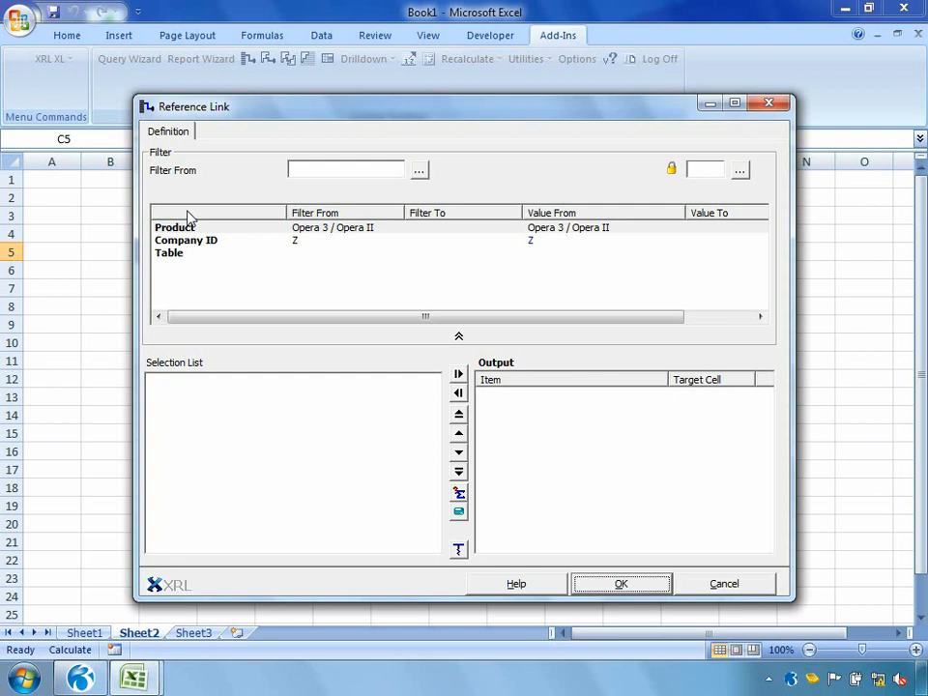
{"action": "left_click", "coordinate": [164, 230]}
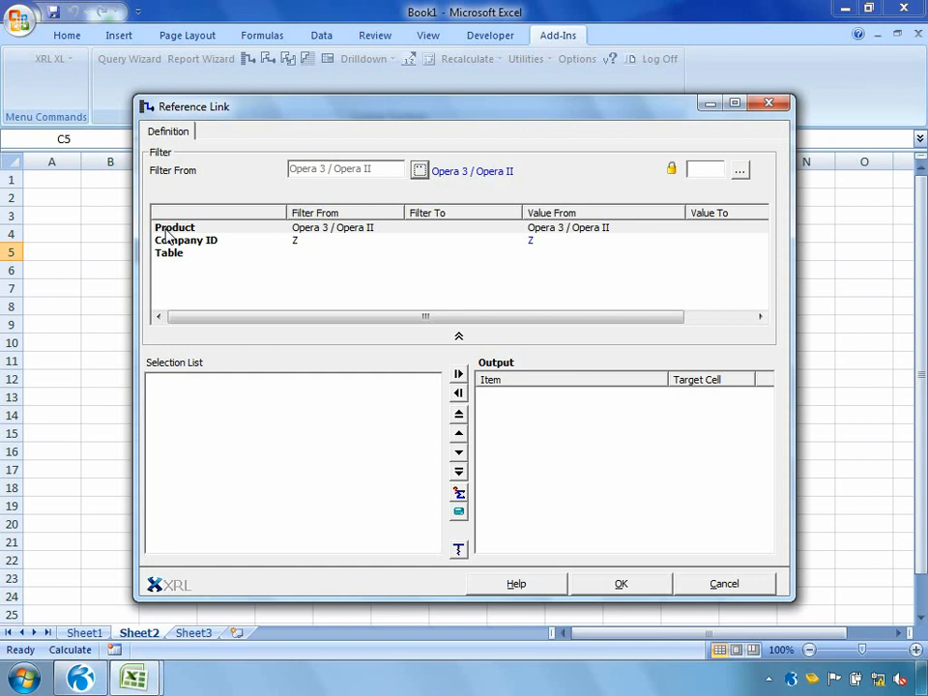
{"action": "left_click", "coordinate": [163, 243]}
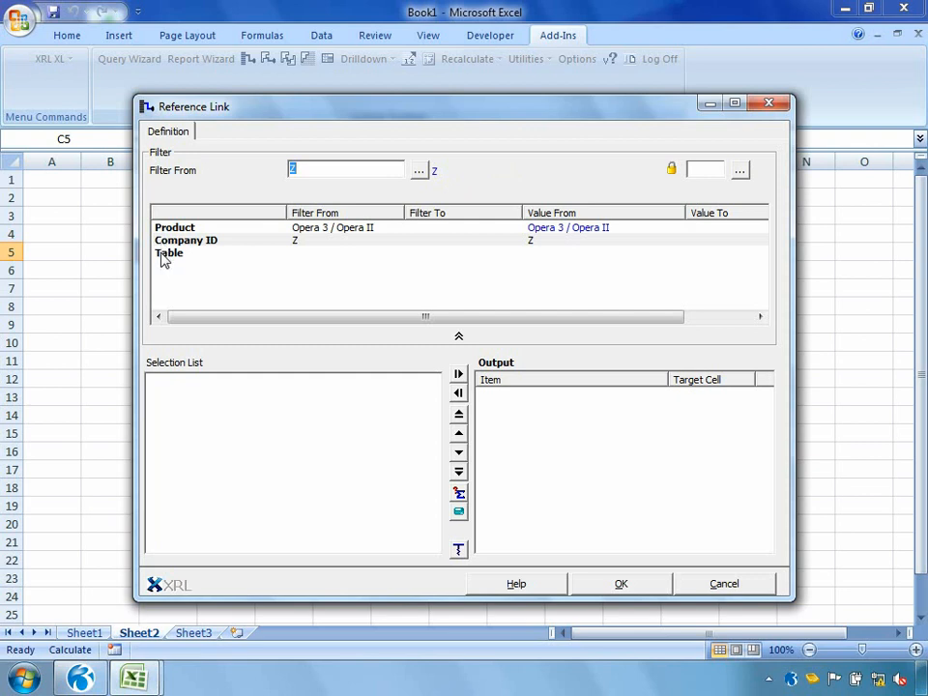
{"action": "double_click", "coordinate": [162, 252]}
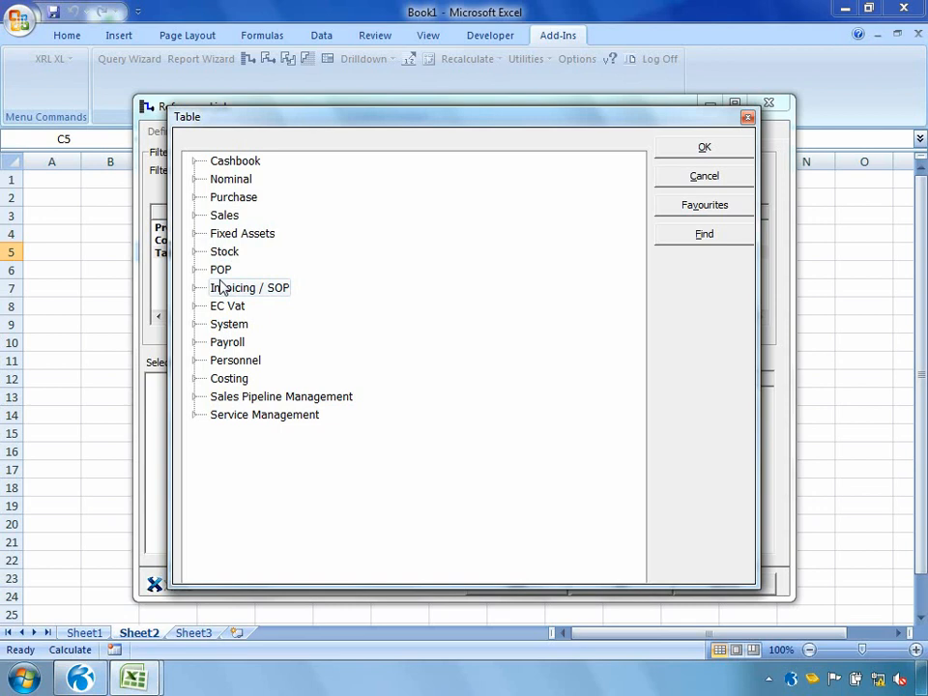
{"action": "left_click", "coordinate": [196, 222]}
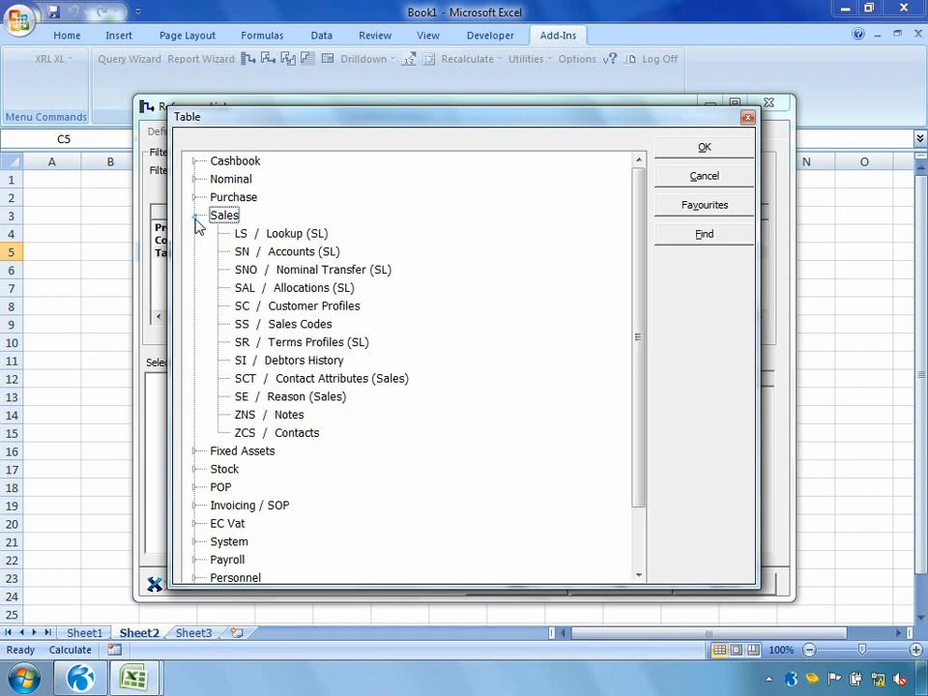
{"action": "double_click", "coordinate": [274, 251]}
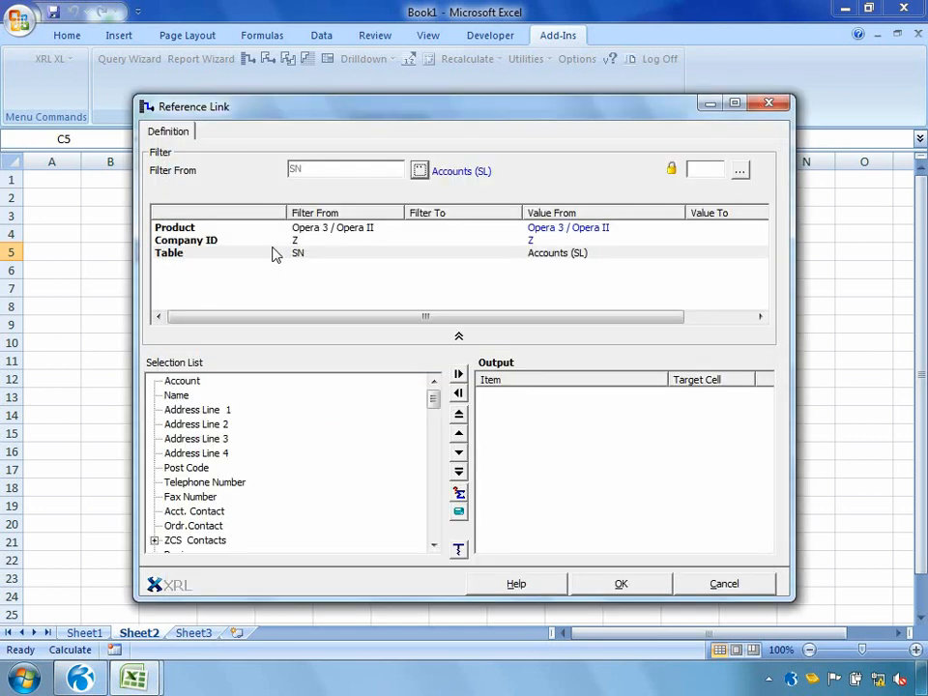
Step: Add Name, Address Line 1, Address Line 2, Address Line 3, Post Code, Telephone Number and Acct. Contact to the link's output
{"action": "mouse_move", "coordinate": [433, 397]}
{"action": "left_mouse_down"}
{"action": "mouse_move", "coordinate": [433, 464]}
{"action": "mouse_move", "coordinate": [435, 400]}
{"action": "left_mouse_up"}
{"action": "double_click", "coordinate": [177, 396]}
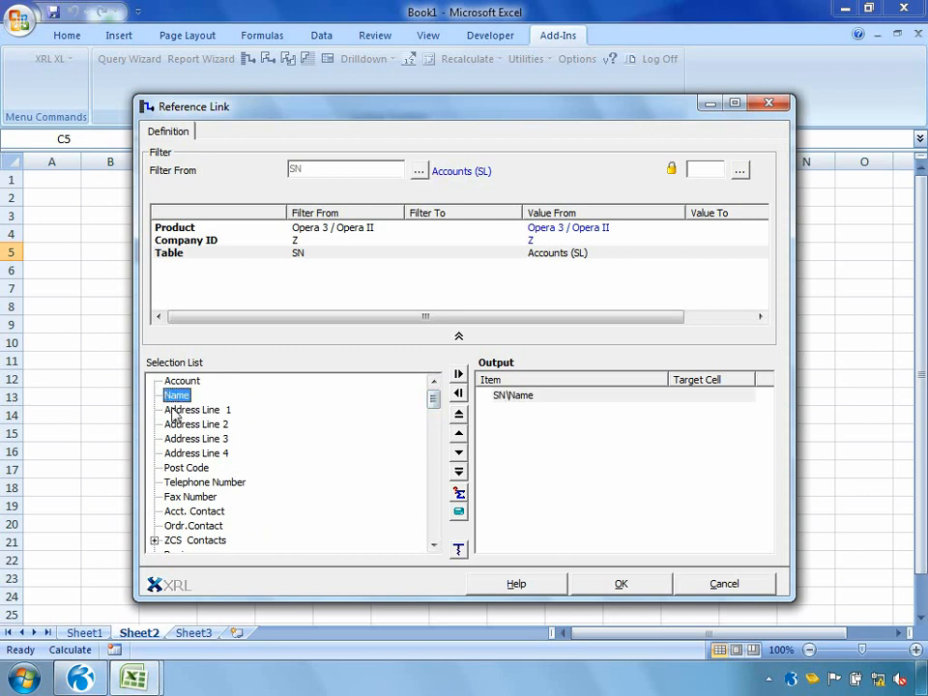
{"action": "double_click", "coordinate": [174, 411]}
{"action": "double_click", "coordinate": [175, 426]}
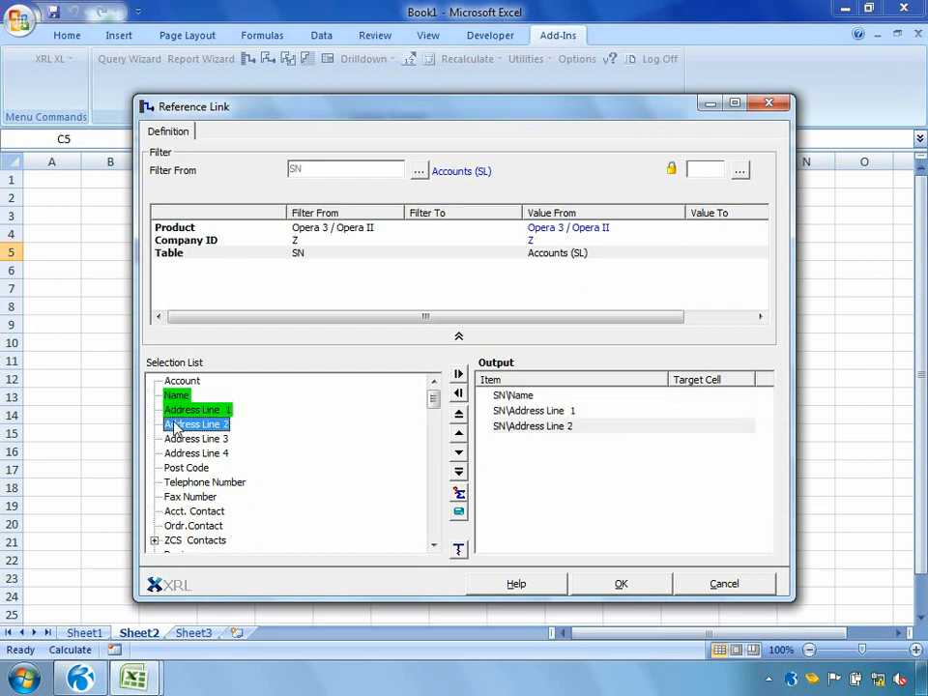
{"action": "left_click_drag", "start_coordinate": [178, 439], "coordinate": [515, 483]}
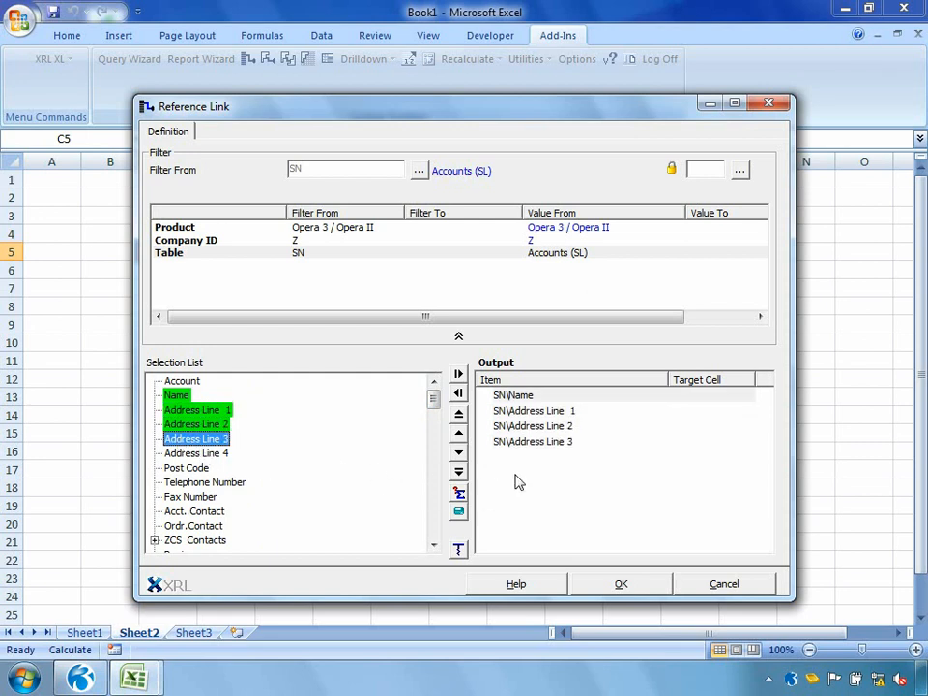
{"action": "left_click", "coordinate": [191, 468]}
{"action": "double_click", "coordinate": [186, 467]}
{"action": "double_click", "coordinate": [183, 482]}
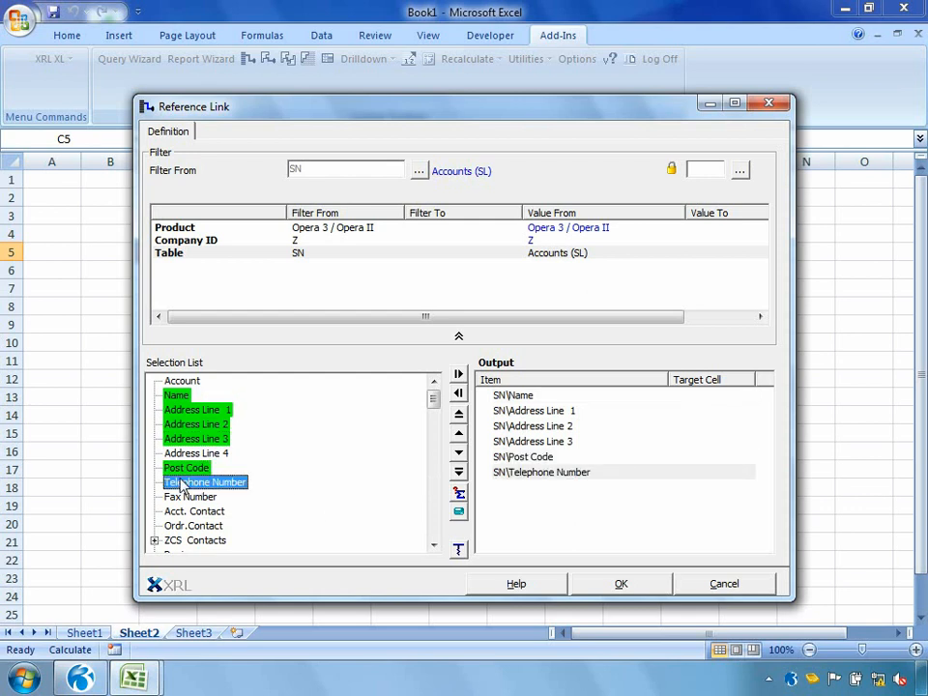
{"action": "double_click", "coordinate": [187, 511]}
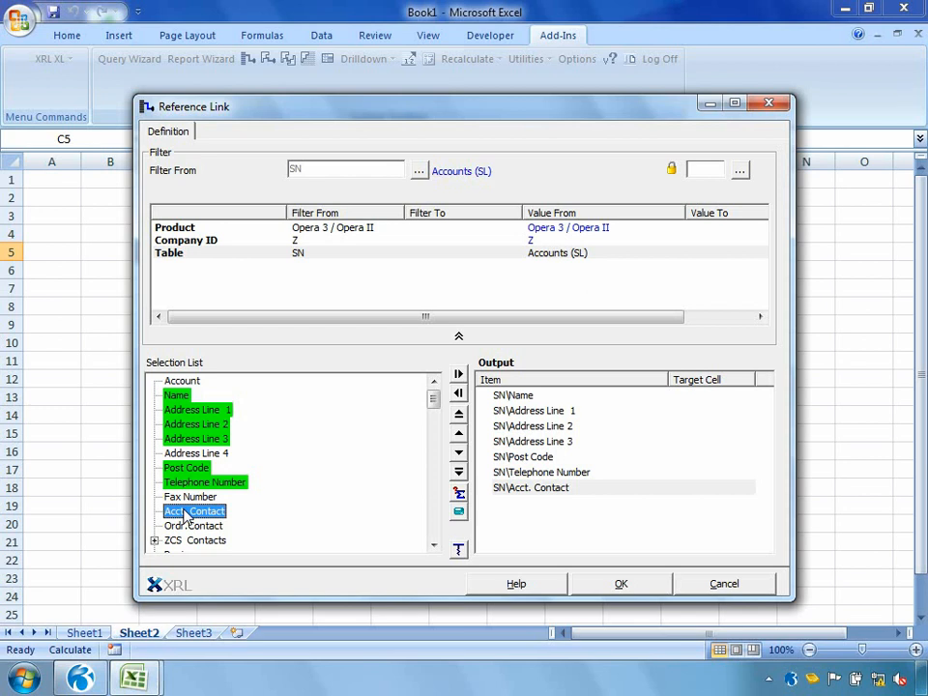
Step: Add Account as a filter of the Reference Link and take its value from cell C3
{"action": "left_click", "coordinate": [176, 384]}
{"action": "left_click_drag", "start_coordinate": [176, 384], "coordinate": [273, 293]}
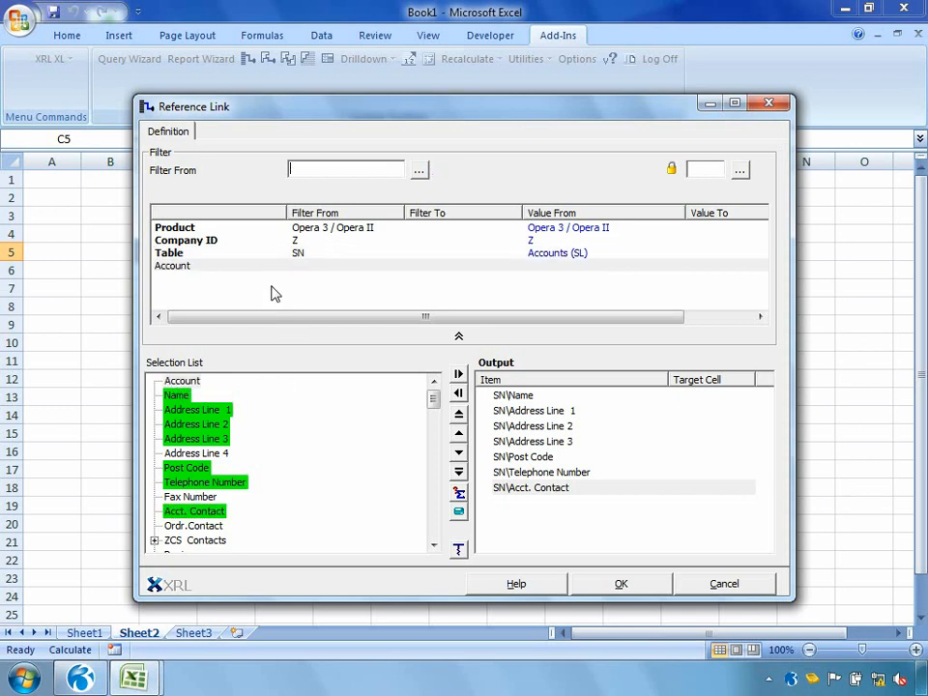
{"action": "left_click_drag", "start_coordinate": [298, 112], "coordinate": [497, 114]}
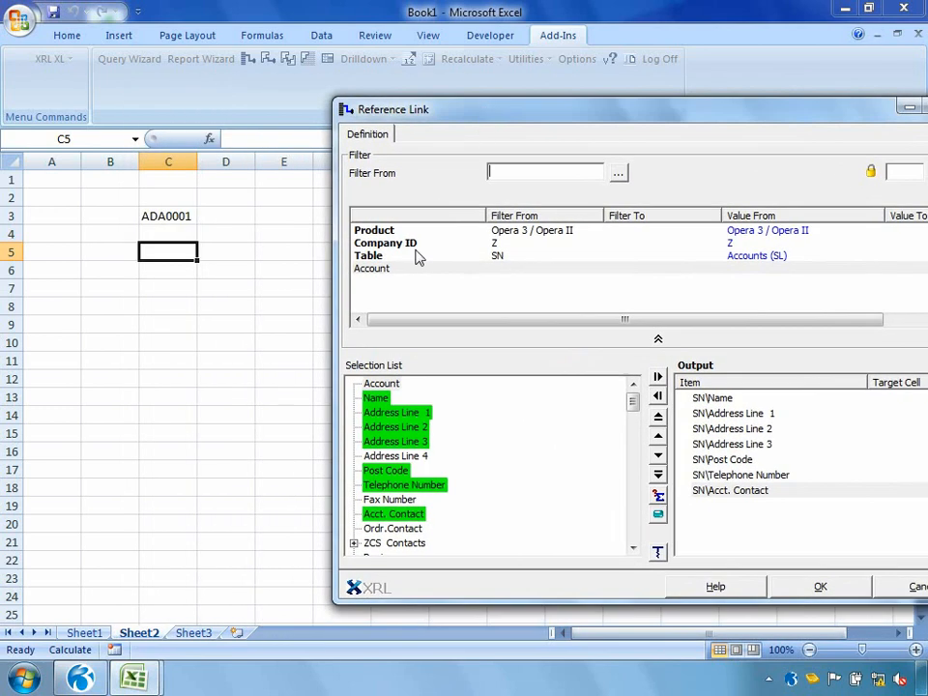
{"action": "left_click", "coordinate": [175, 214]}
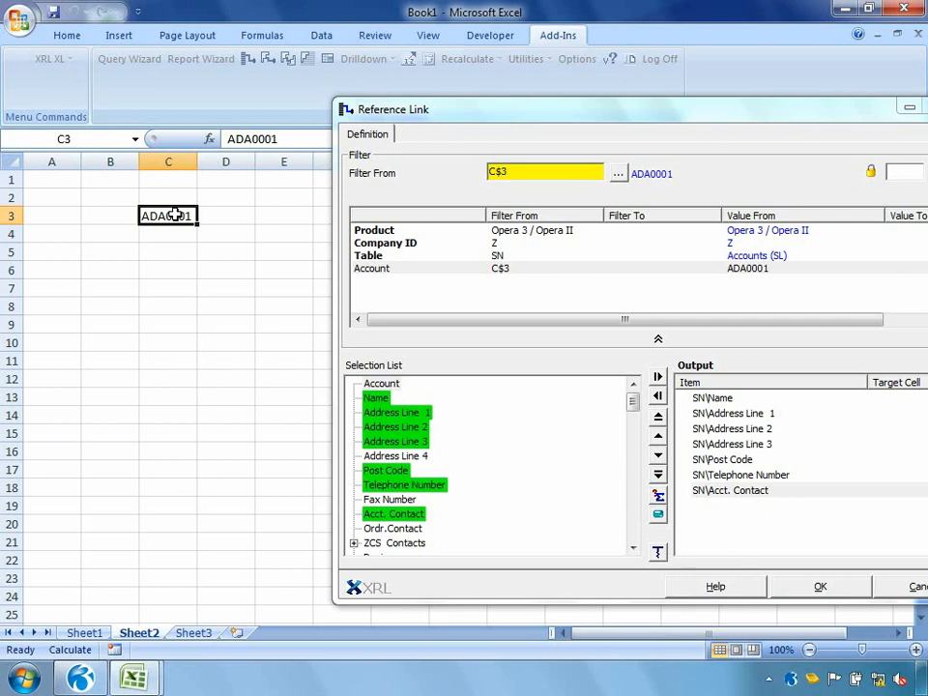
Step: Assign target cells C5 to Name, C6 to Address Line 1, C7 to Address Line 2 and C8 to Address Line 3
{"action": "left_click", "coordinate": [698, 399]}
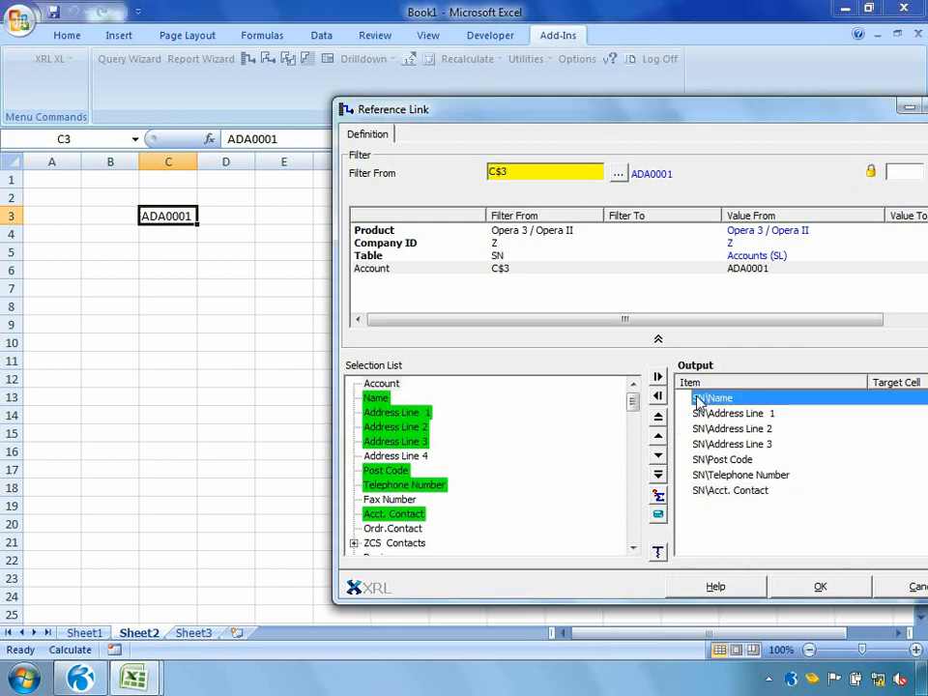
{"action": "left_click", "coordinate": [169, 253]}
{"action": "left_click", "coordinate": [713, 413]}
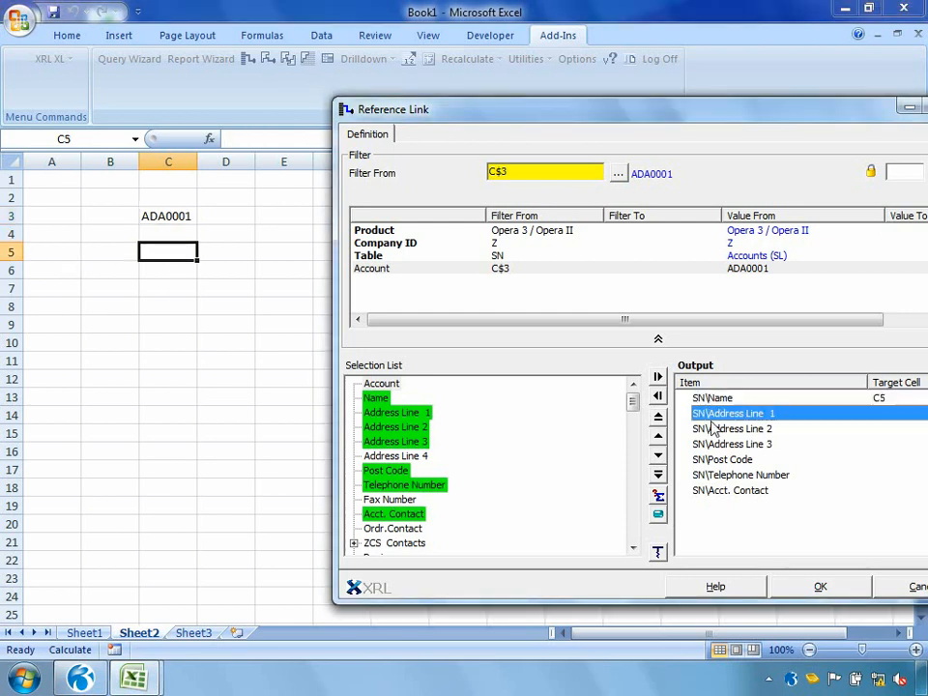
{"action": "left_click", "coordinate": [160, 269]}
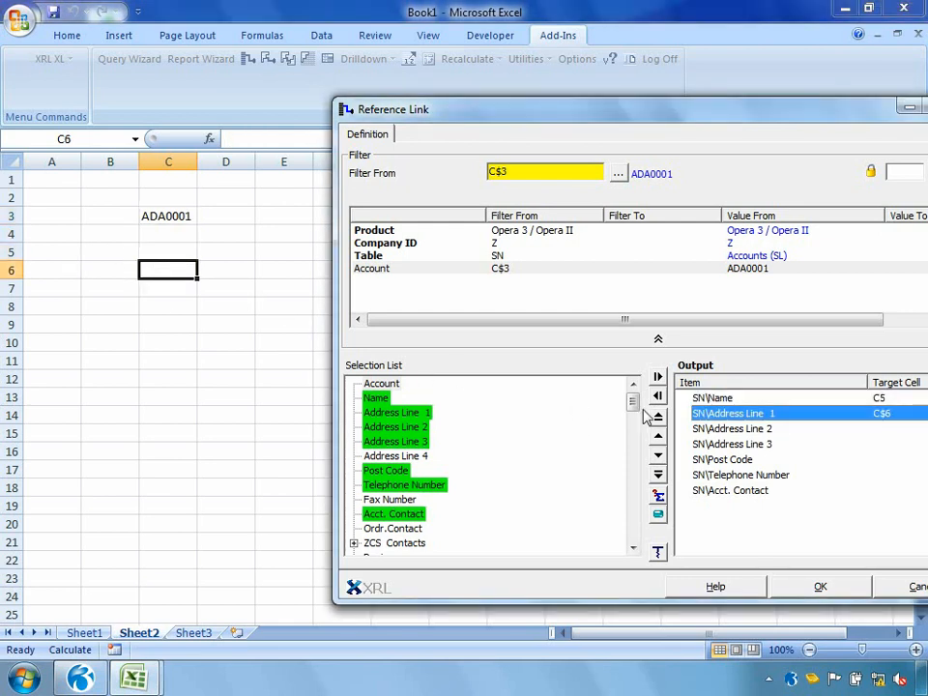
{"action": "left_click", "coordinate": [707, 429]}
{"action": "left_click", "coordinate": [189, 289]}
{"action": "left_click", "coordinate": [715, 444]}
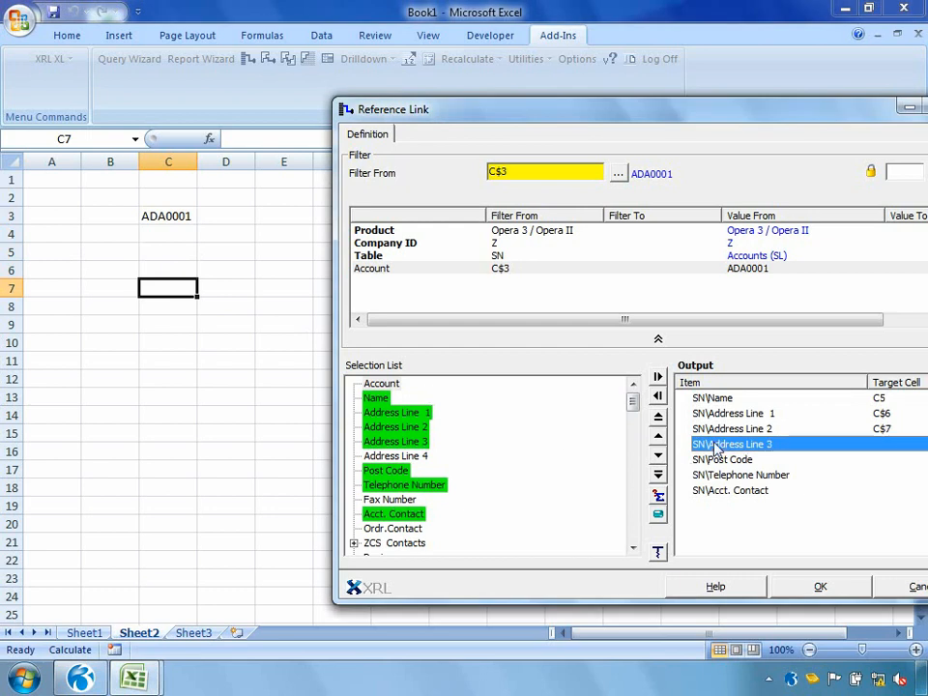
{"action": "left_click", "coordinate": [193, 307]}
Step: Assign target cells C9 to Post Code, C11 to Telephone Number and C12 to Acct. Contact, and create the Reference Link
{"action": "left_click", "coordinate": [713, 460]}
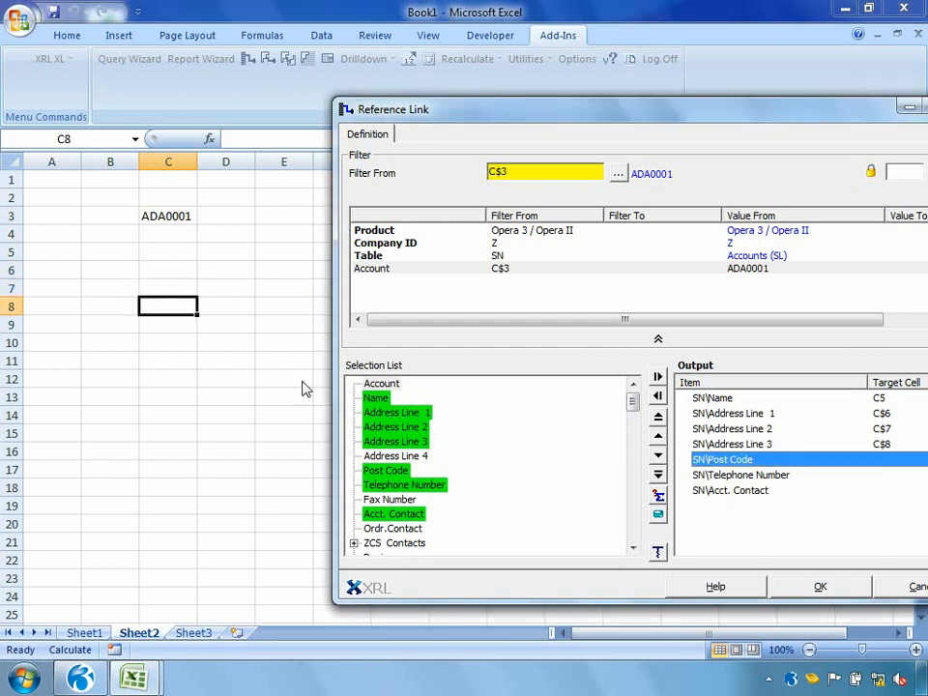
{"action": "left_click", "coordinate": [183, 324]}
{"action": "left_click", "coordinate": [727, 475]}
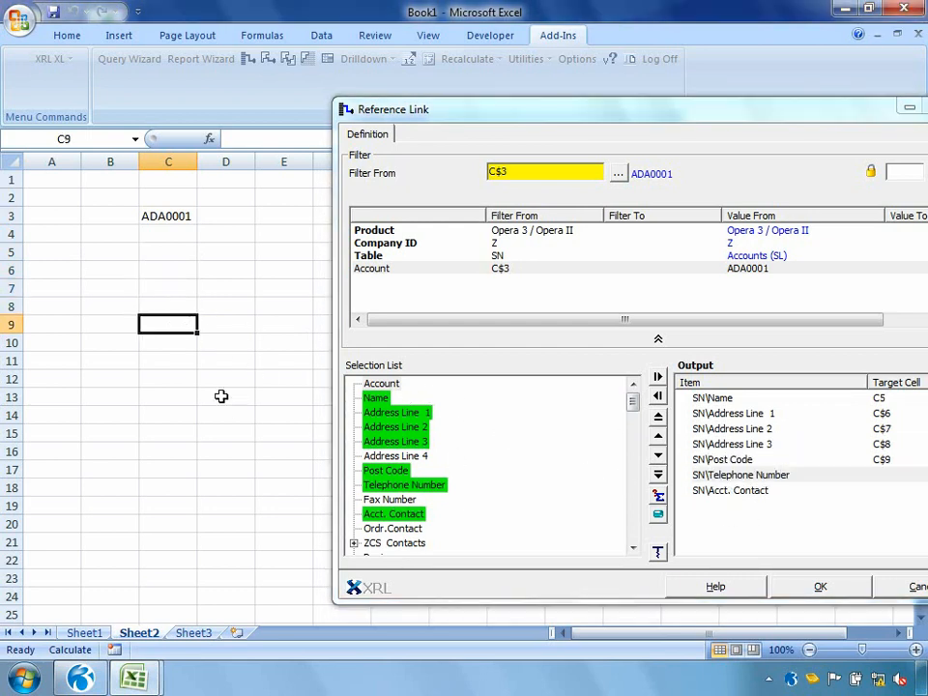
{"action": "left_click", "coordinate": [190, 360]}
{"action": "left_click", "coordinate": [715, 491]}
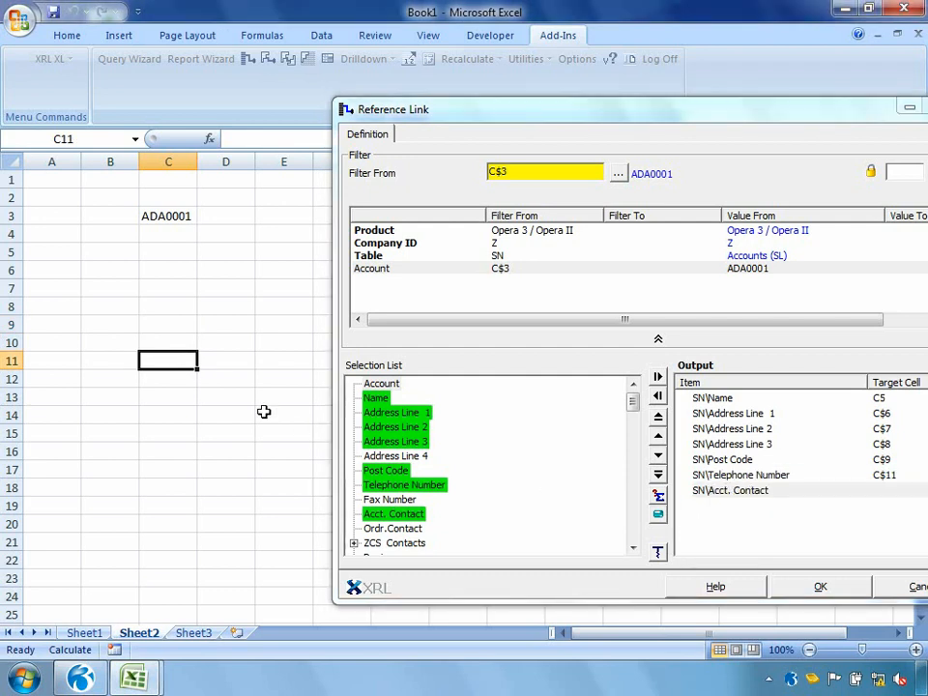
{"action": "left_click", "coordinate": [185, 379]}
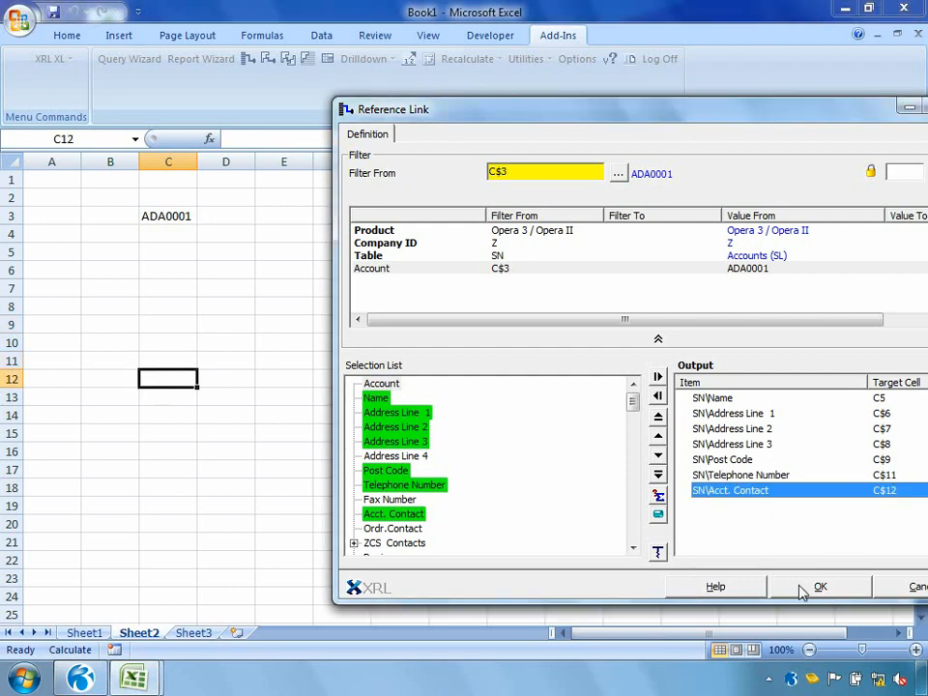
{"action": "left_click", "coordinate": [812, 586]}
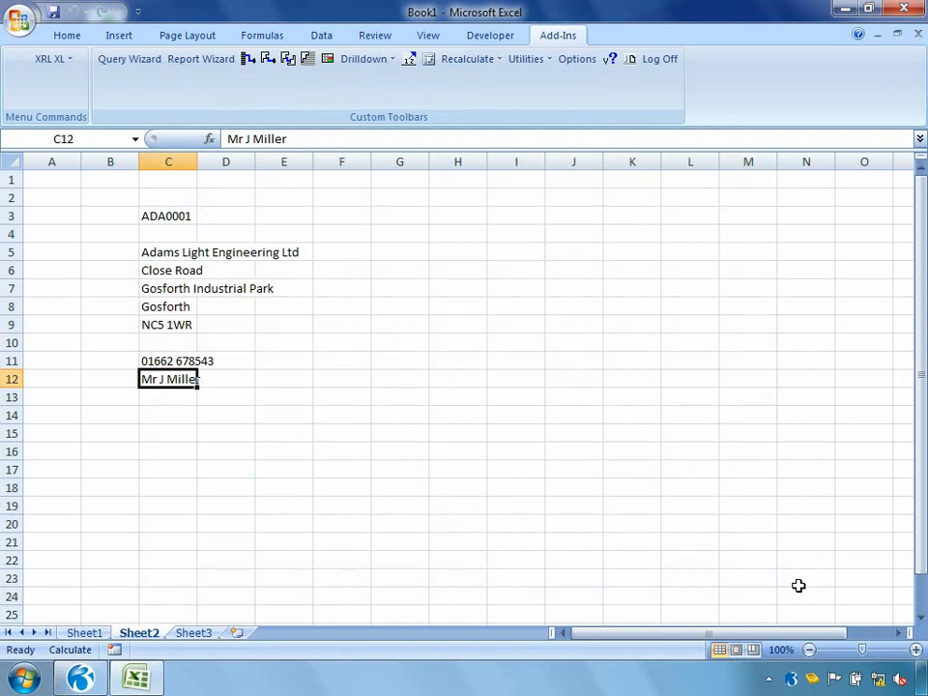
Step: Replace the account code in cell C3 with another customer's code and recalculate the worksheet with XRL XL
{"action": "left_click", "coordinate": [172, 215]}
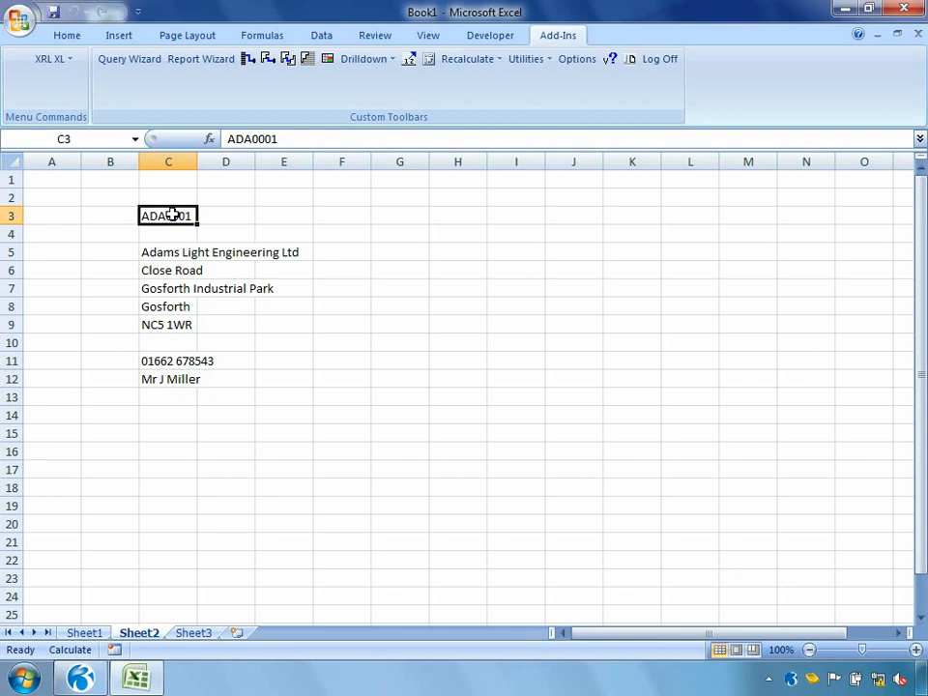
{"action": "type", "text": "BRI0002"}
{"action": "key", "text": "Return"}
{"action": "right_click", "coordinate": [230, 302]}
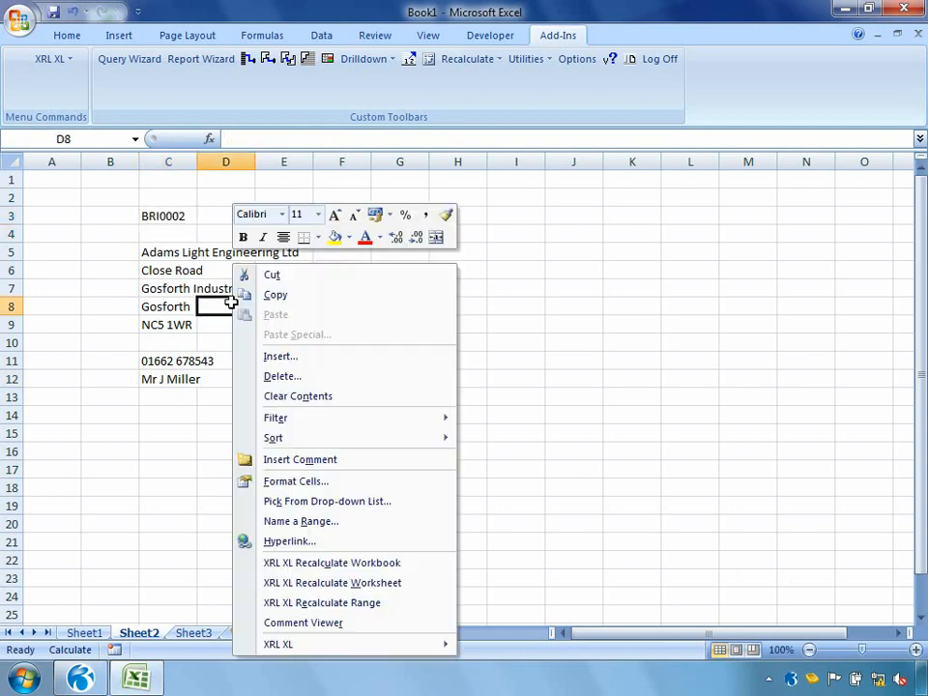
{"action": "left_click", "coordinate": [323, 584]}
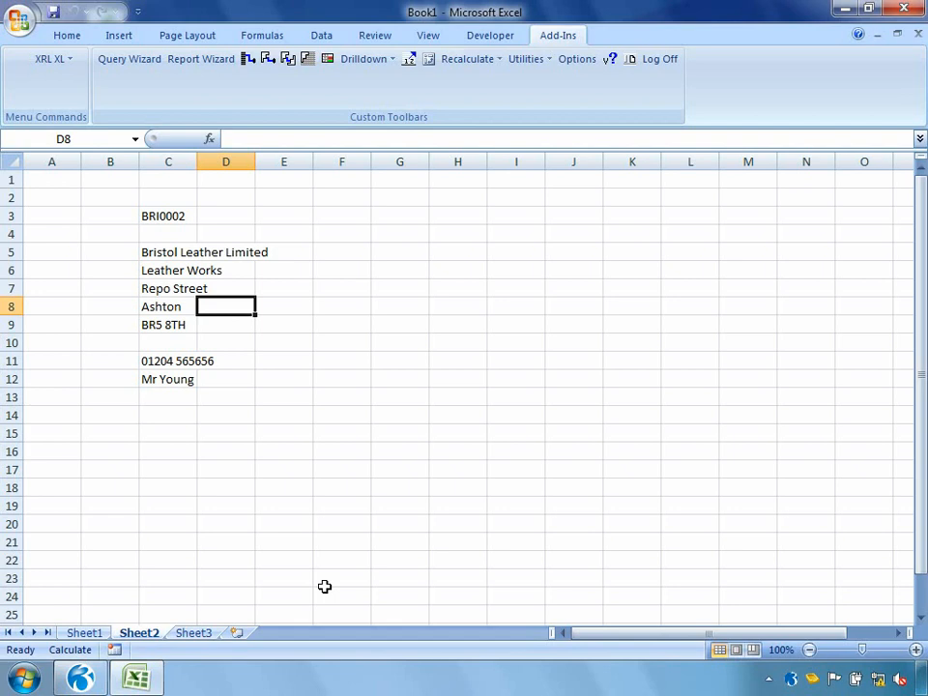
Step: Start a Detail Report at cell F1 based on the Sales table ST / Transactions (SL)
{"action": "left_click", "coordinate": [344, 183]}
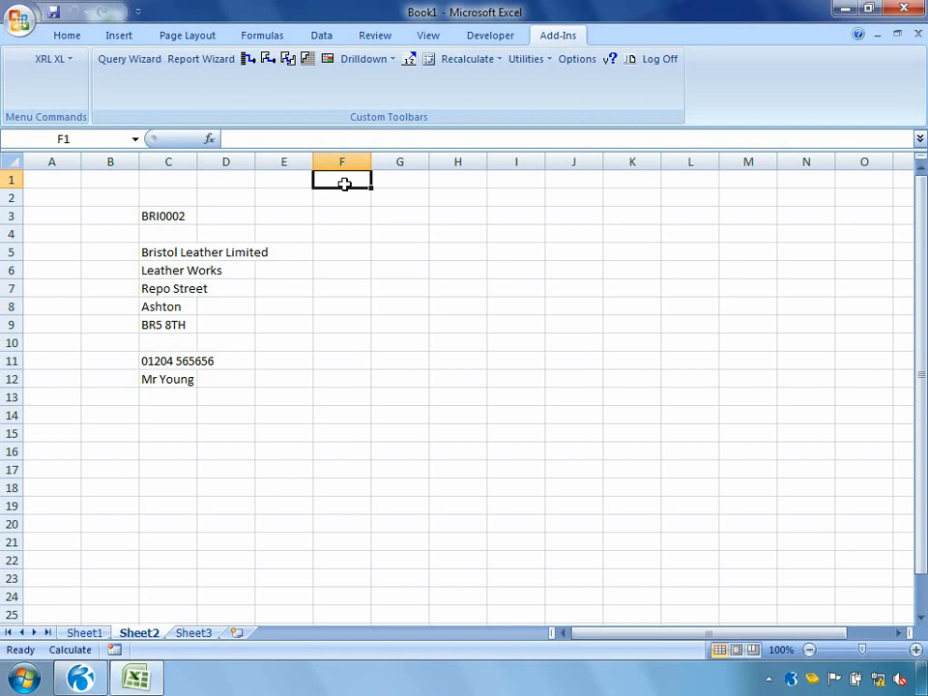
{"action": "left_click", "coordinate": [53, 58]}
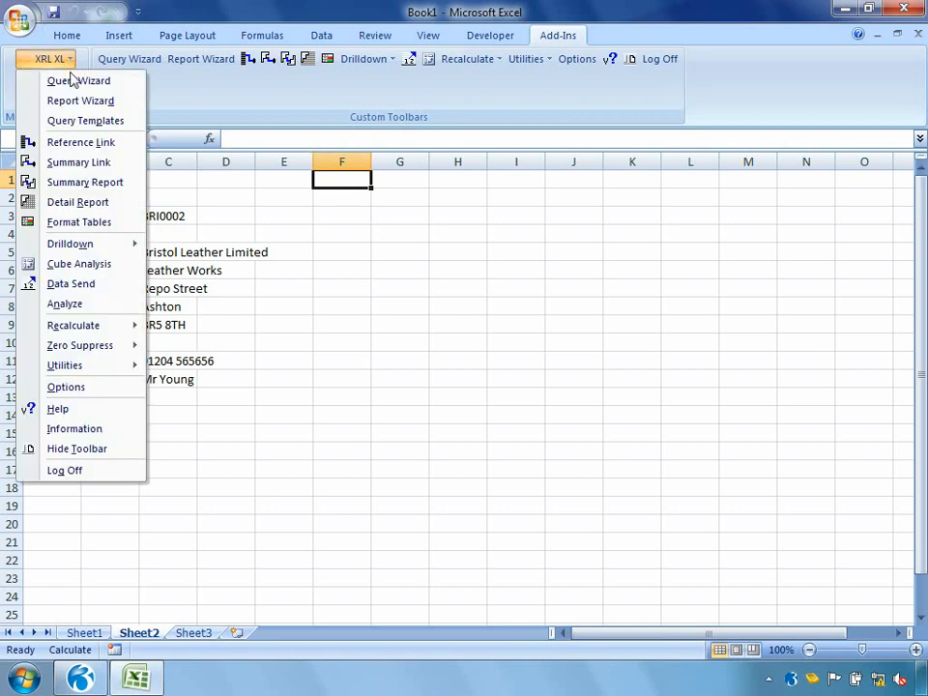
{"action": "left_click", "coordinate": [77, 202]}
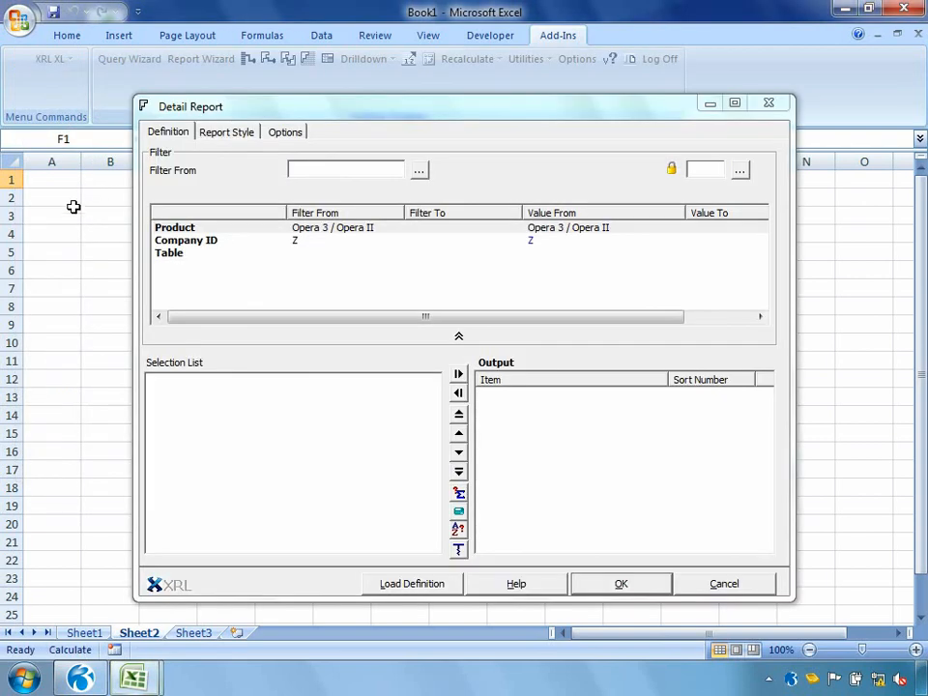
{"action": "double_click", "coordinate": [185, 259]}
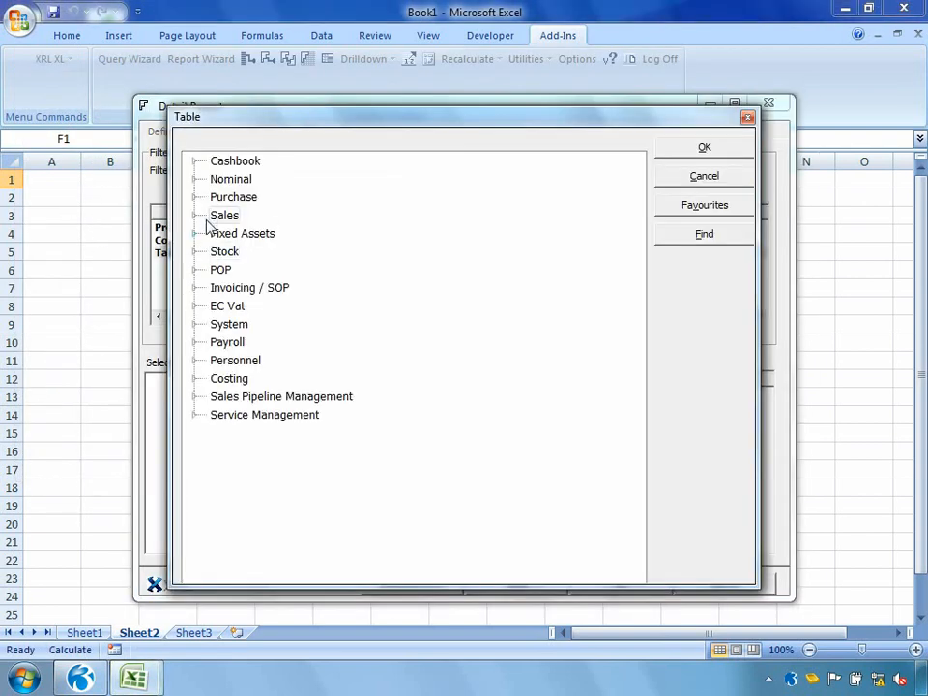
{"action": "left_click", "coordinate": [195, 215]}
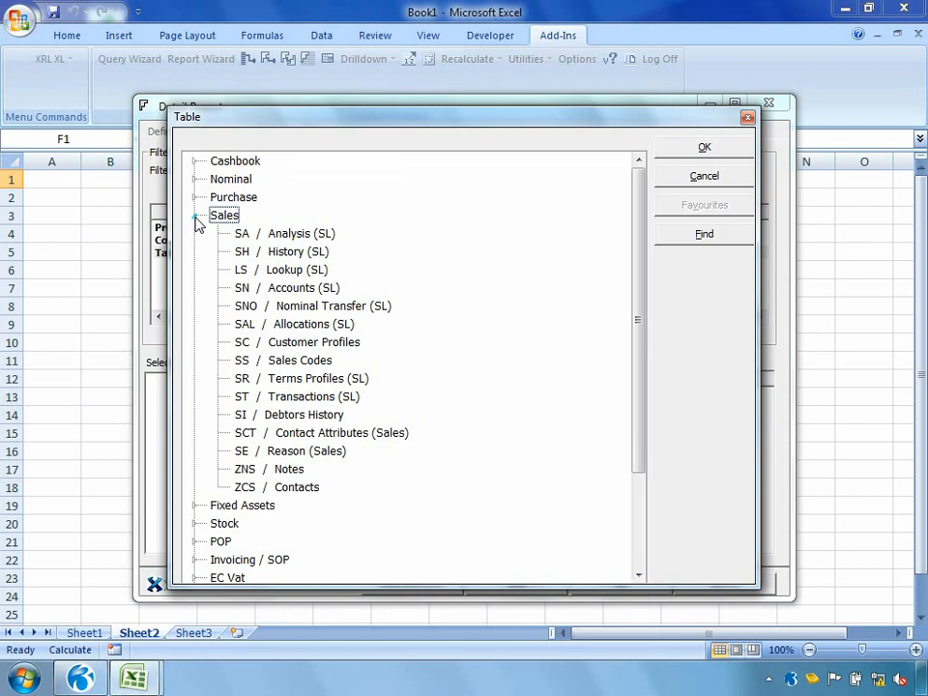
{"action": "double_click", "coordinate": [282, 401]}
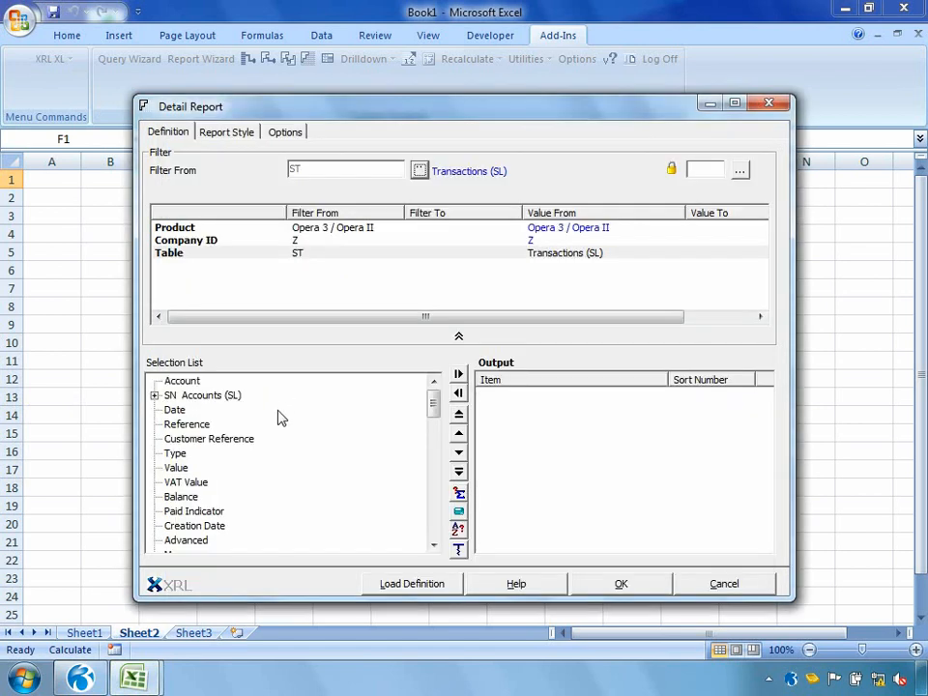
Step: Add Date, Reference, Customer Reference, Type, Value, VAT Value and Balance to the Detail Report output
{"action": "double_click", "coordinate": [173, 409]}
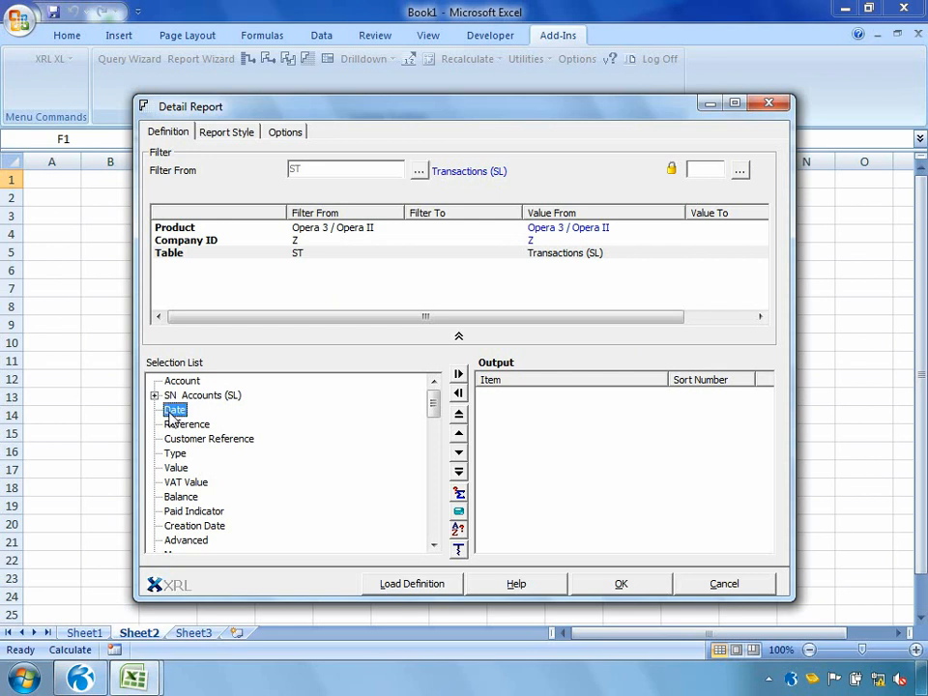
{"action": "double_click", "coordinate": [183, 424]}
{"action": "double_click", "coordinate": [190, 440]}
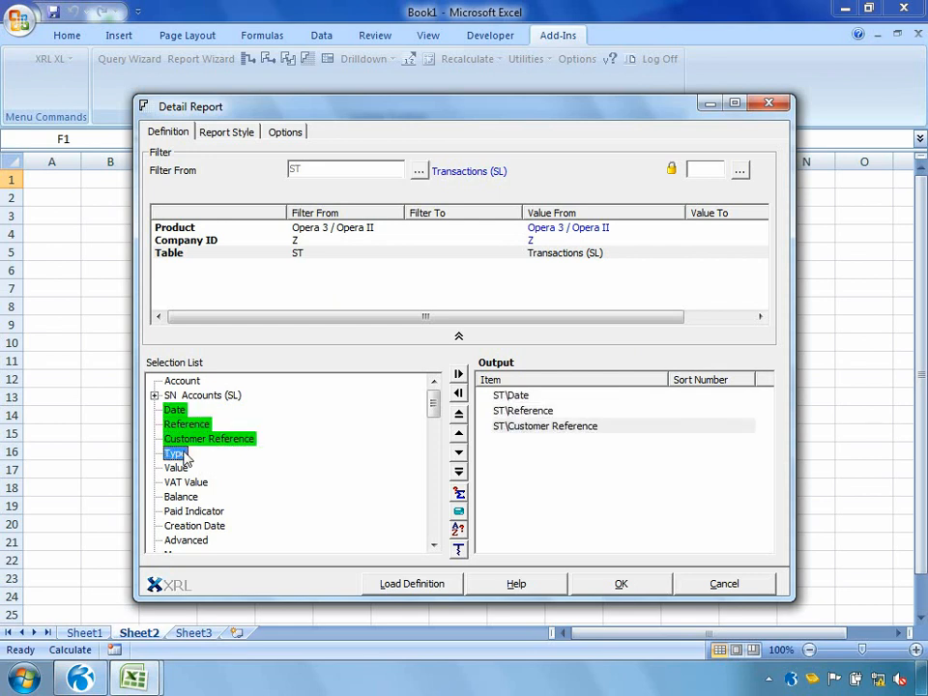
{"action": "double_click", "coordinate": [182, 454]}
{"action": "double_click", "coordinate": [180, 469]}
{"action": "double_click", "coordinate": [183, 482]}
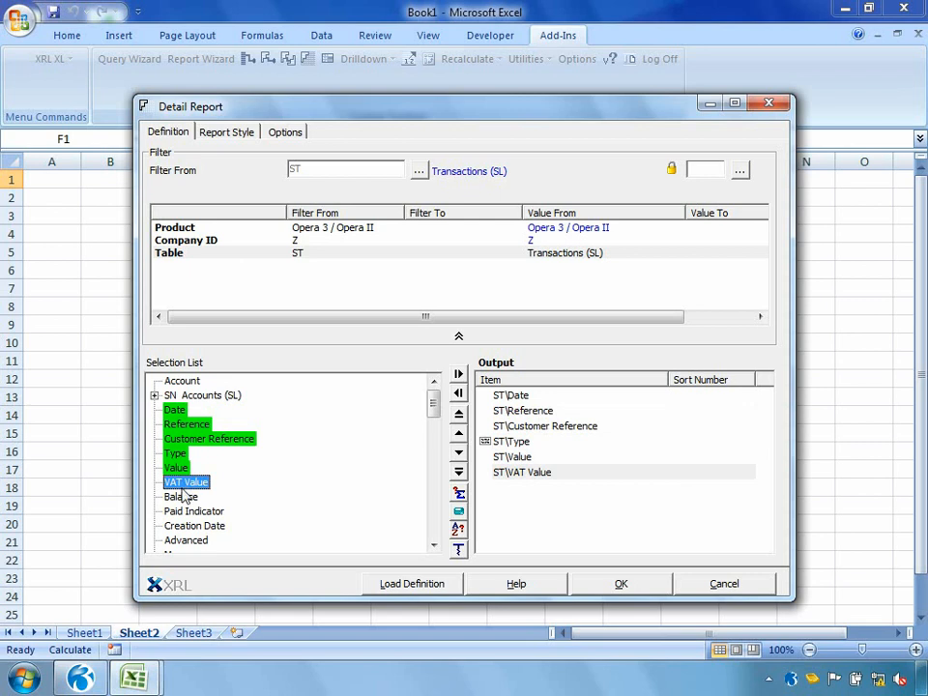
{"action": "double_click", "coordinate": [181, 497]}
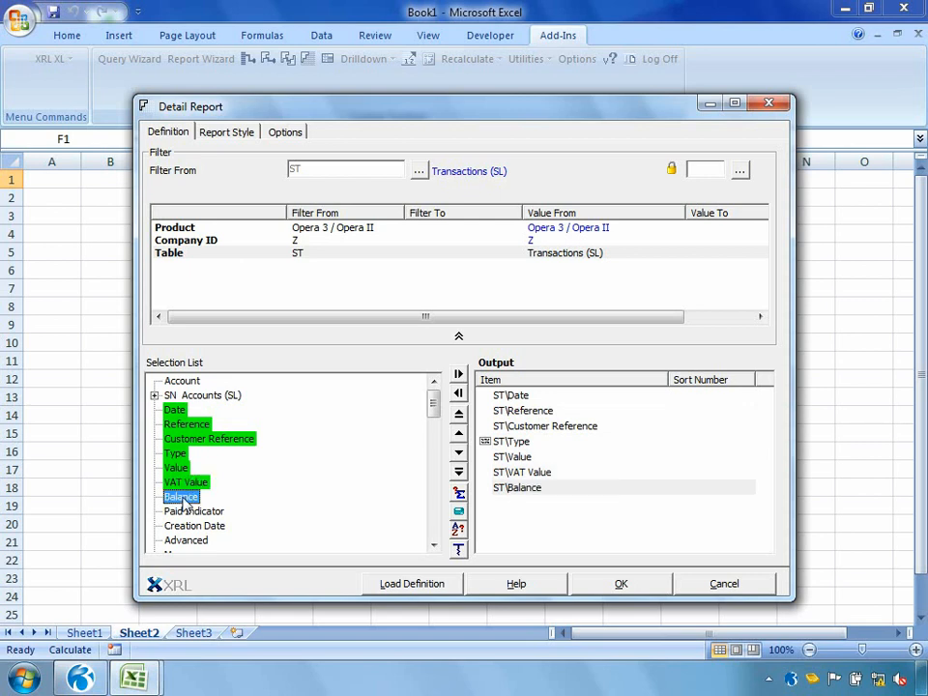
Step: Filter the Detail Report by Account, taking both the from and to values from cell C3, and create the report
{"action": "left_click_drag", "start_coordinate": [181, 380], "coordinate": [243, 285]}
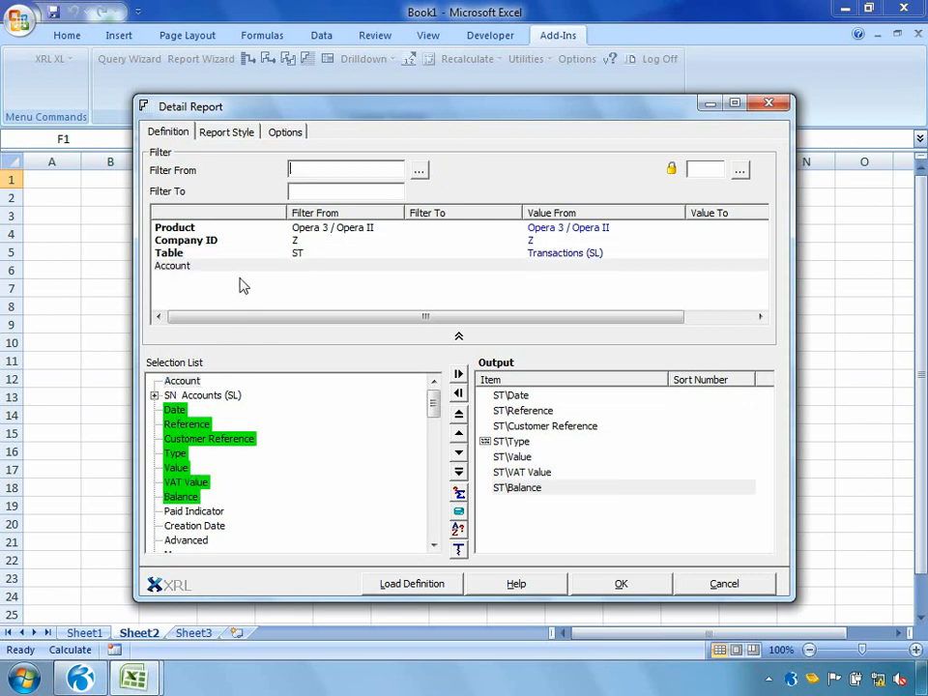
{"action": "left_click_drag", "start_coordinate": [250, 108], "coordinate": [421, 126]}
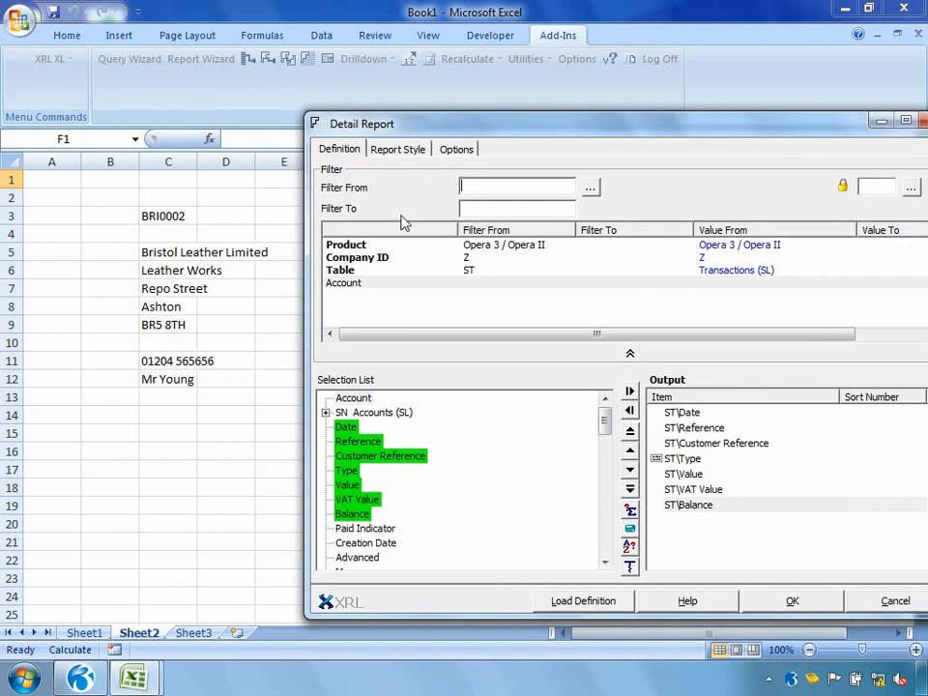
{"action": "left_click", "coordinate": [194, 215]}
{"action": "left_click", "coordinate": [480, 206]}
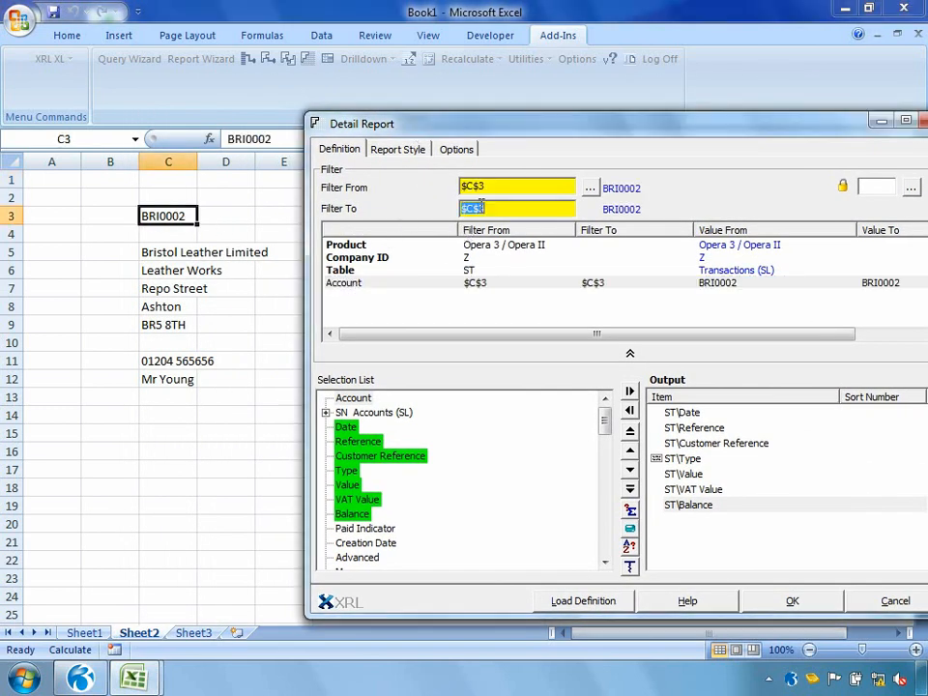
{"action": "left_click", "coordinate": [789, 599]}
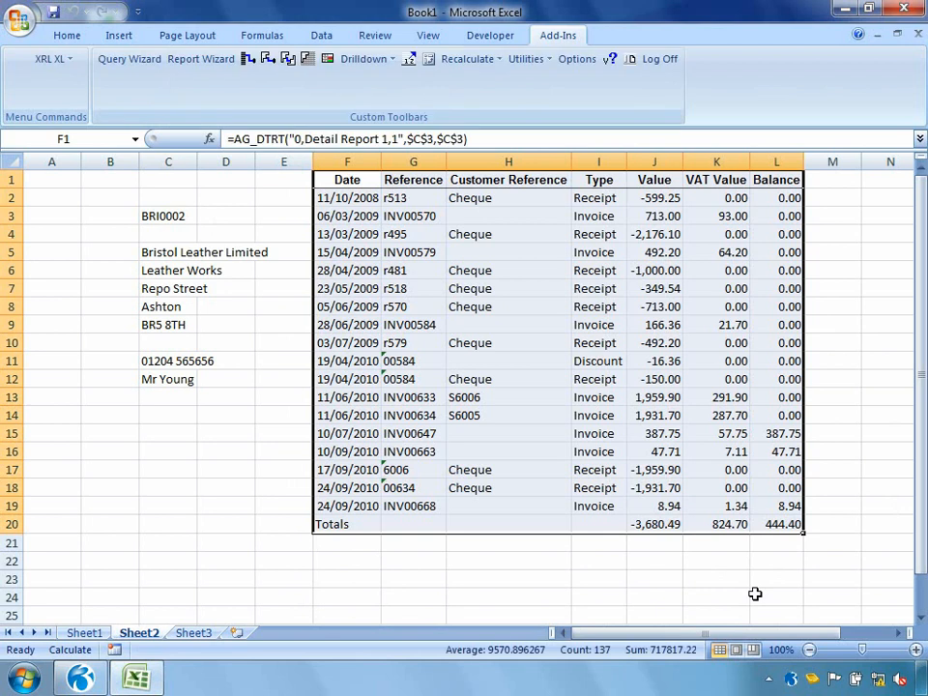
Step: Replace the account code in cell C3 with the Adams Light Engineering Ltd code and recalculate the worksheet with XRL XL
{"action": "left_click", "coordinate": [155, 215]}
{"action": "key", "text": "BackSpace"}
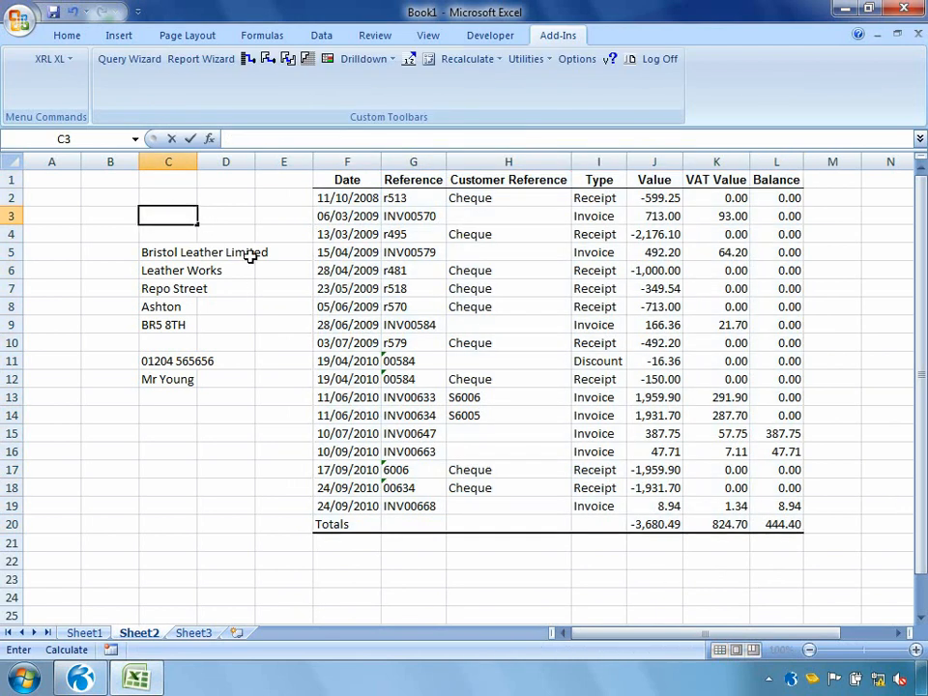
{"action": "type", "text": "ADA0001"}
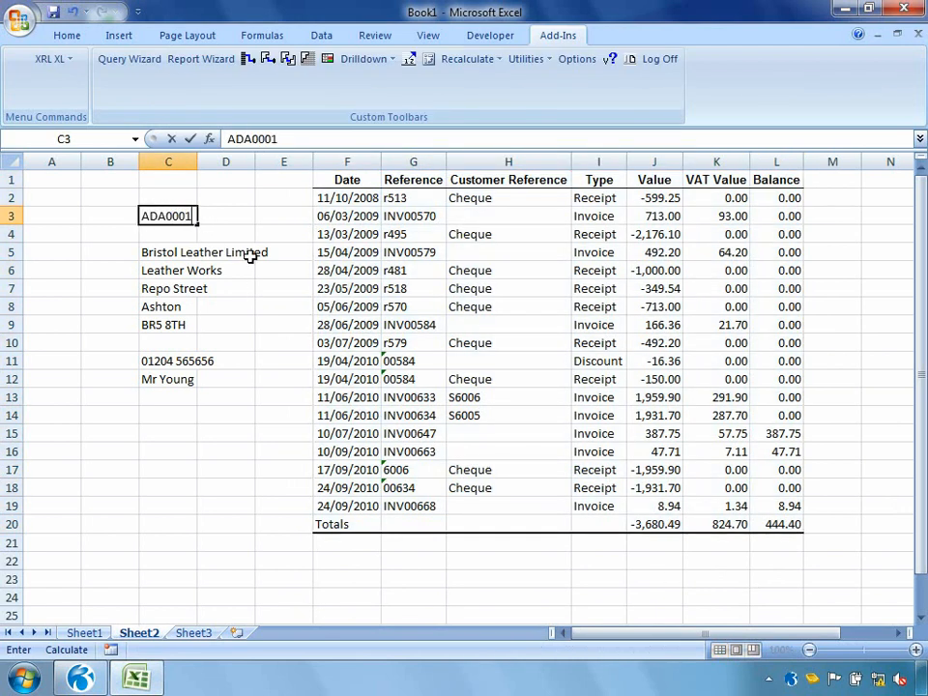
{"action": "key", "text": "Return"}
{"action": "right_click", "coordinate": [249, 255]}
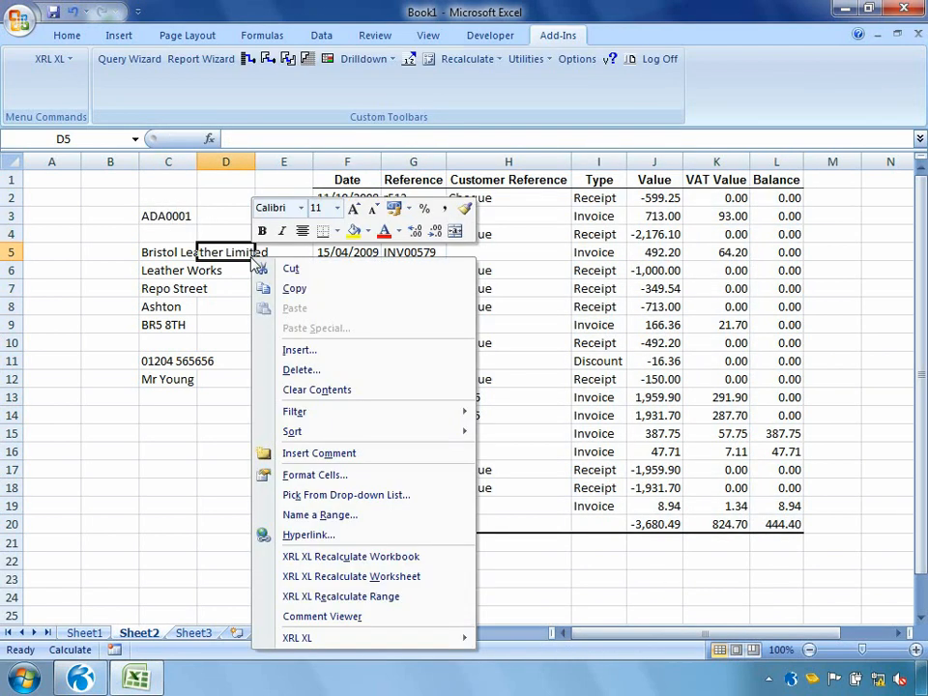
{"action": "left_click", "coordinate": [283, 576]}
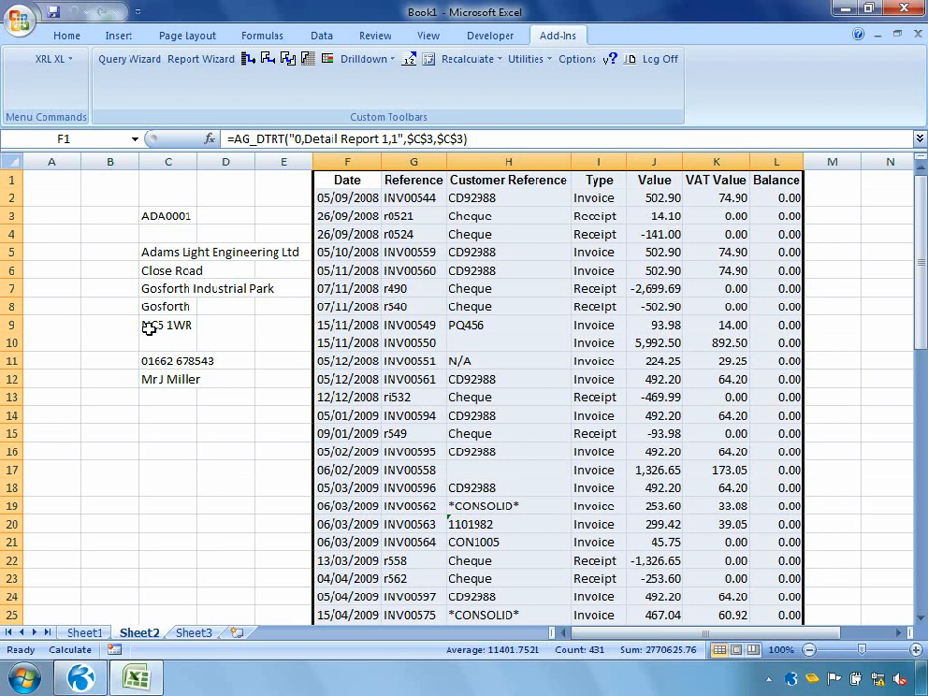
Step: Open the XRL Data Selector utility for cell C3 and set its data source to the Customer Account Codes definition
{"action": "left_click", "coordinate": [171, 216]}
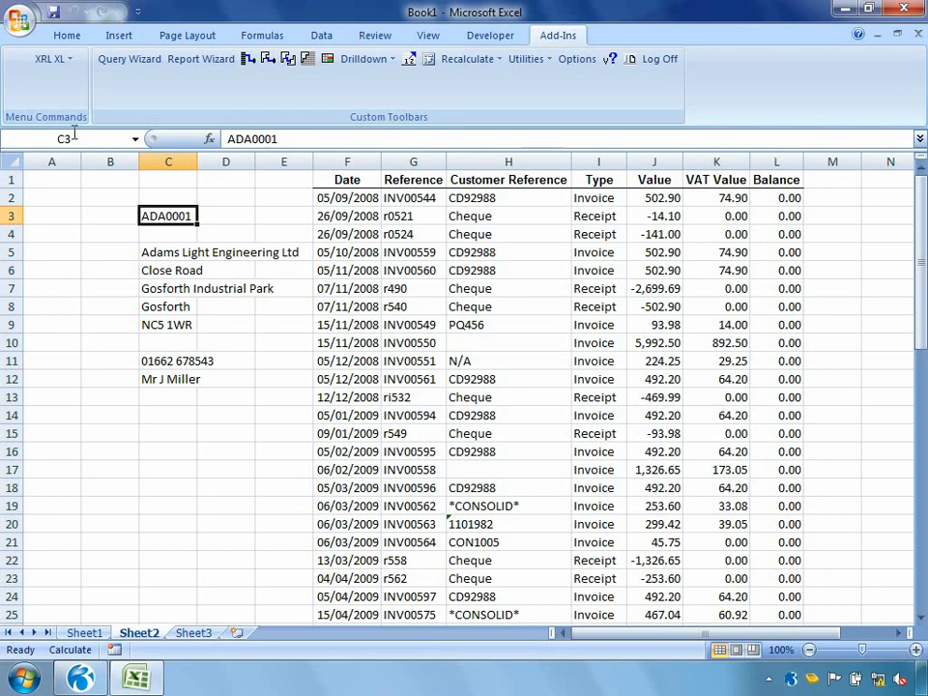
{"action": "left_click", "coordinate": [58, 62]}
{"action": "mouse_move", "coordinate": [83, 366]}
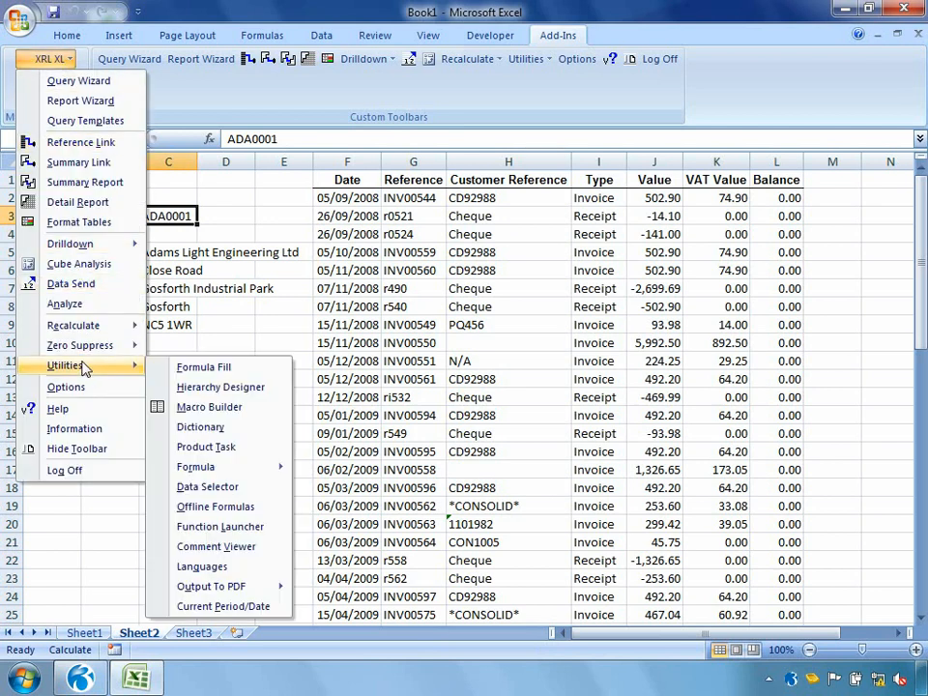
{"action": "left_click", "coordinate": [226, 486]}
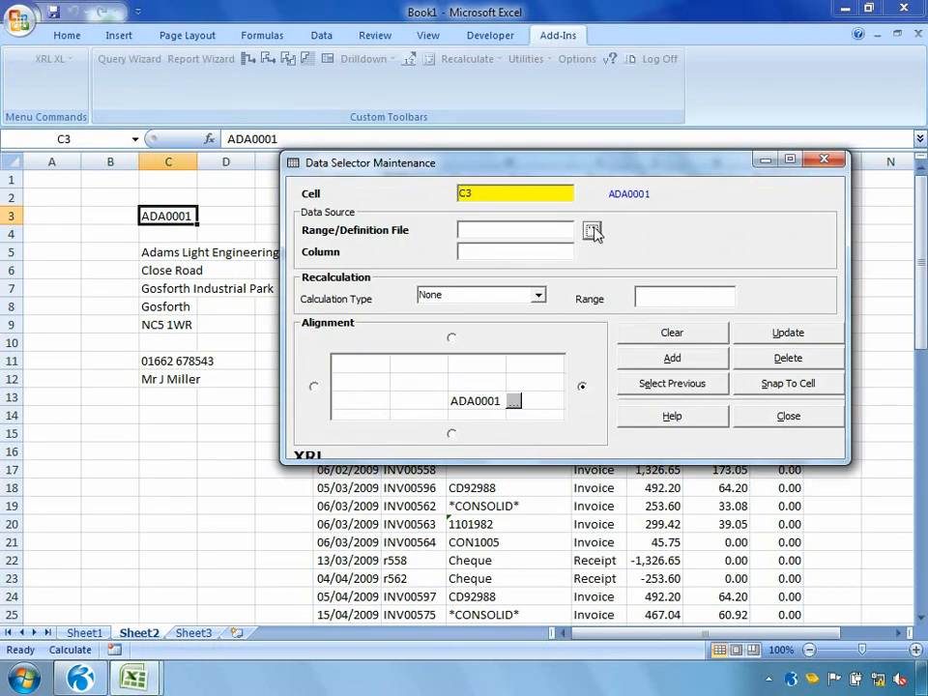
{"action": "left_click", "coordinate": [592, 232]}
{"action": "left_click", "coordinate": [399, 400]}
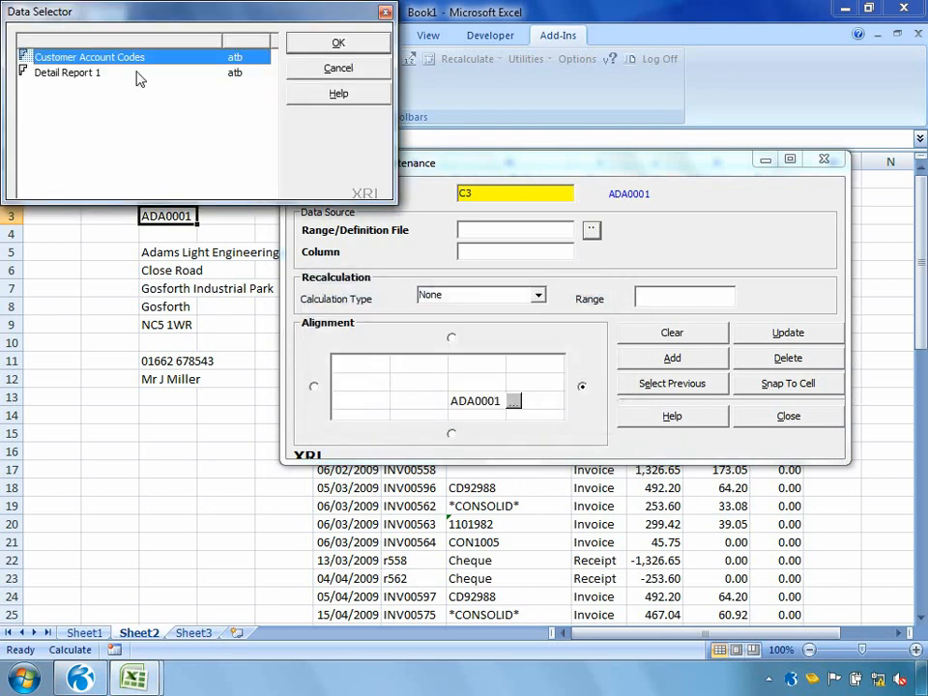
{"action": "left_click", "coordinate": [325, 53]}
Step: Set the selector's column to 1, align its button to the left of the cell, and add it to the sheet
{"action": "left_click", "coordinate": [472, 252]}
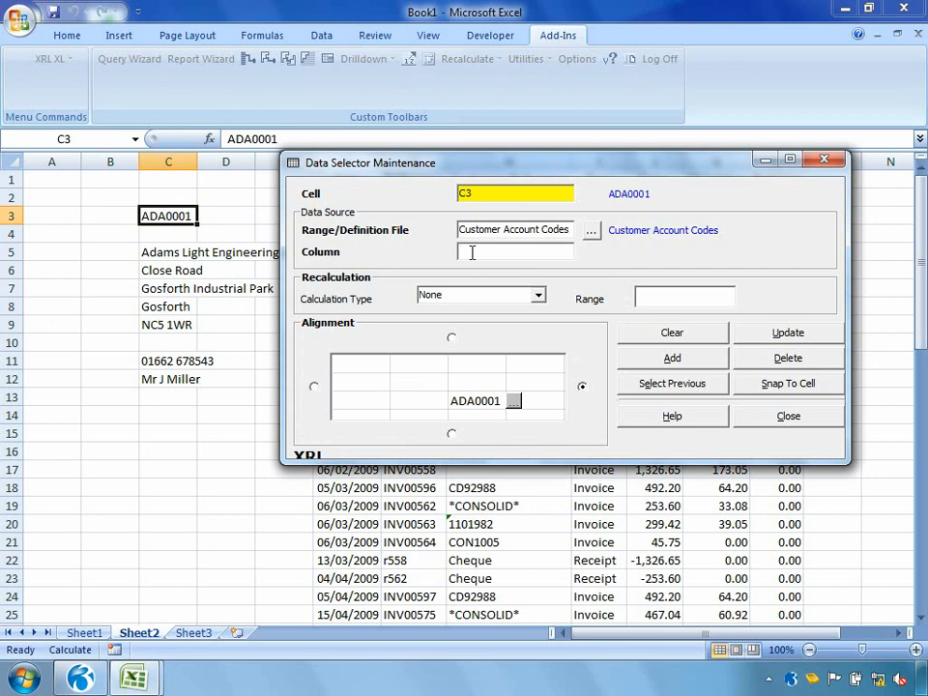
{"action": "type", "text": "1"}
{"action": "left_click", "coordinate": [314, 387]}
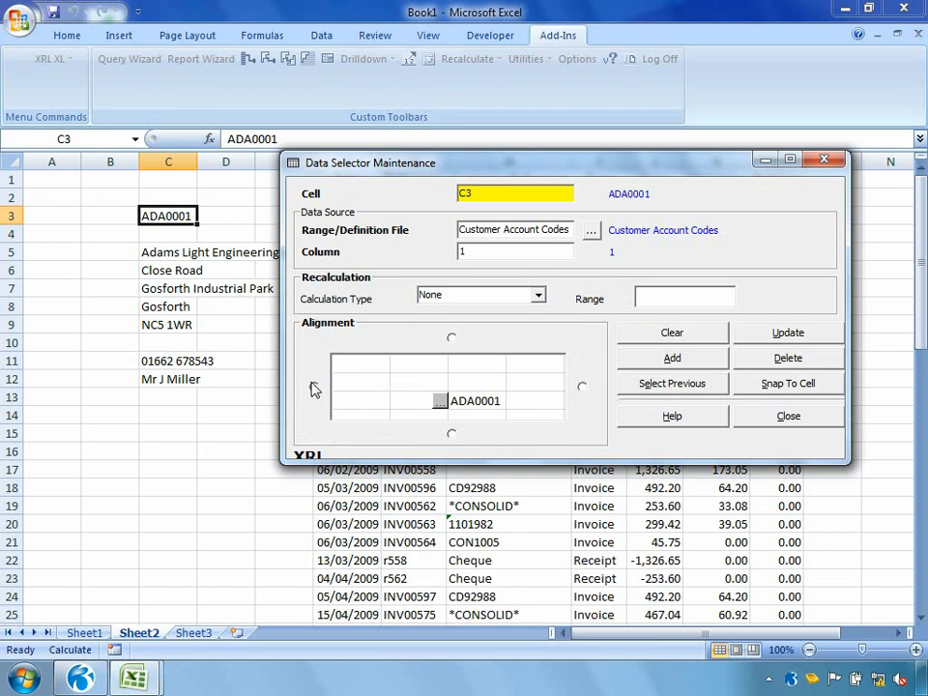
{"action": "left_click", "coordinate": [636, 365]}
{"action": "left_click", "coordinate": [755, 421]}
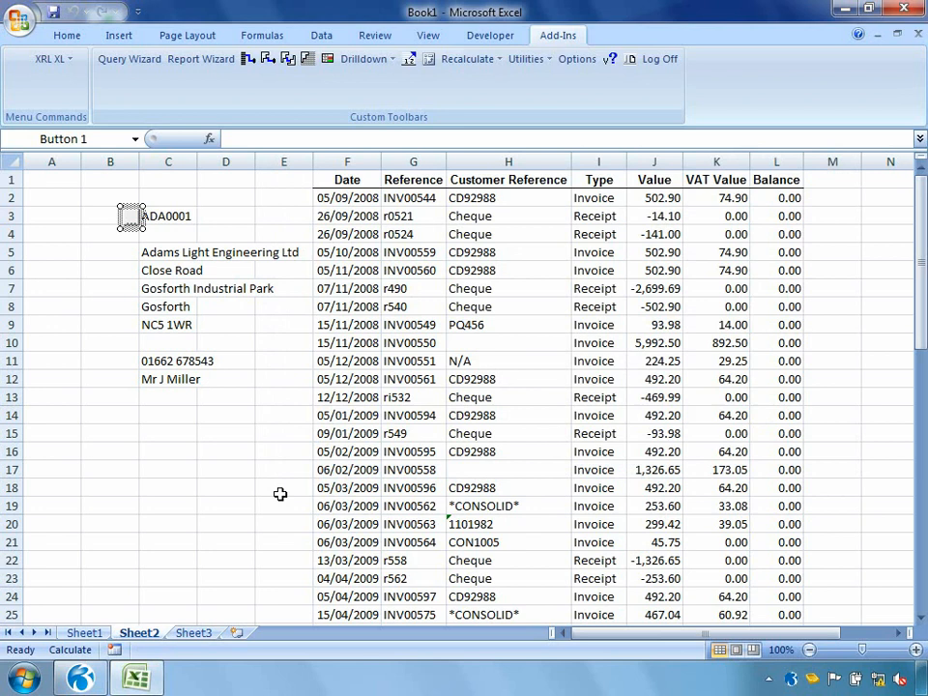
{"action": "left_click", "coordinate": [279, 491]}
Step: Use the data selector beside C3 to choose Abington Hire Limited and recalculate the worksheet
{"action": "left_click", "coordinate": [134, 224]}
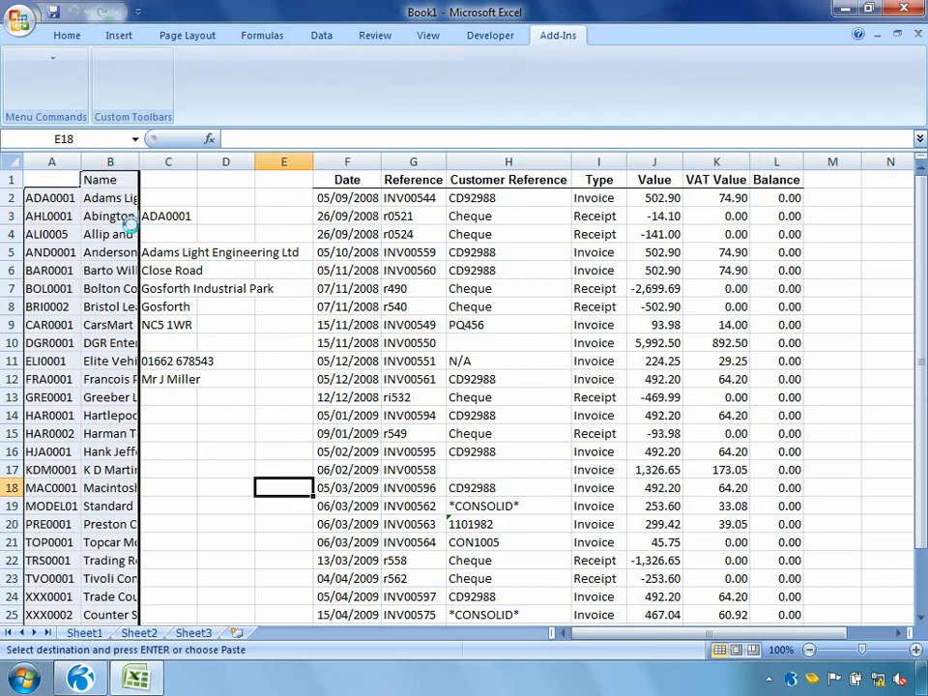
{"action": "mouse_move", "coordinate": [270, 104]}
{"action": "left_mouse_down"}
{"action": "mouse_move", "coordinate": [272, 137]}
{"action": "mouse_move", "coordinate": [270, 92]}
{"action": "left_mouse_up"}
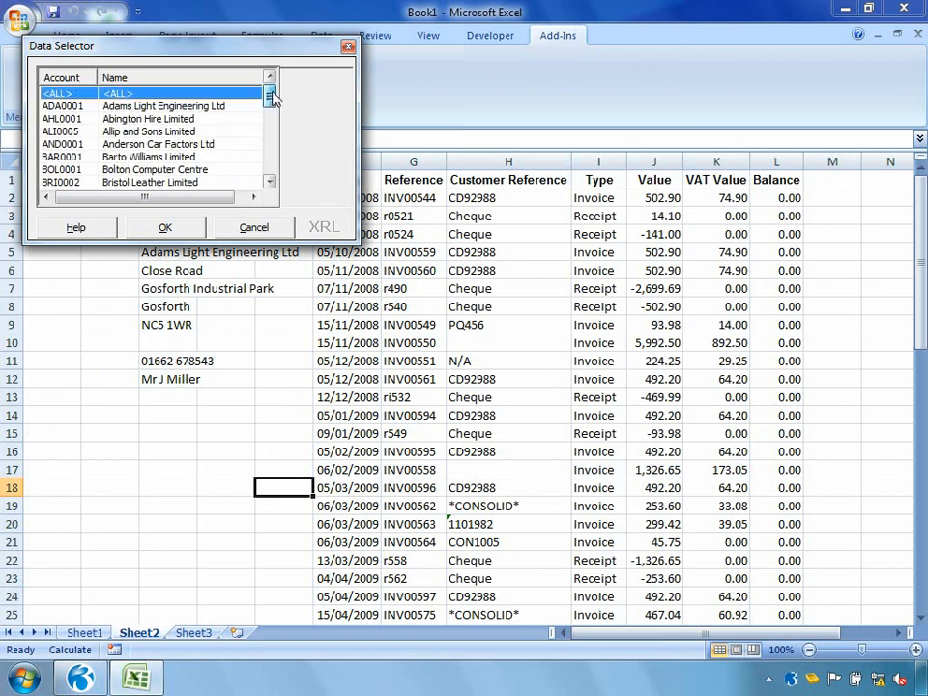
{"action": "double_click", "coordinate": [154, 118]}
{"action": "right_click", "coordinate": [236, 344]}
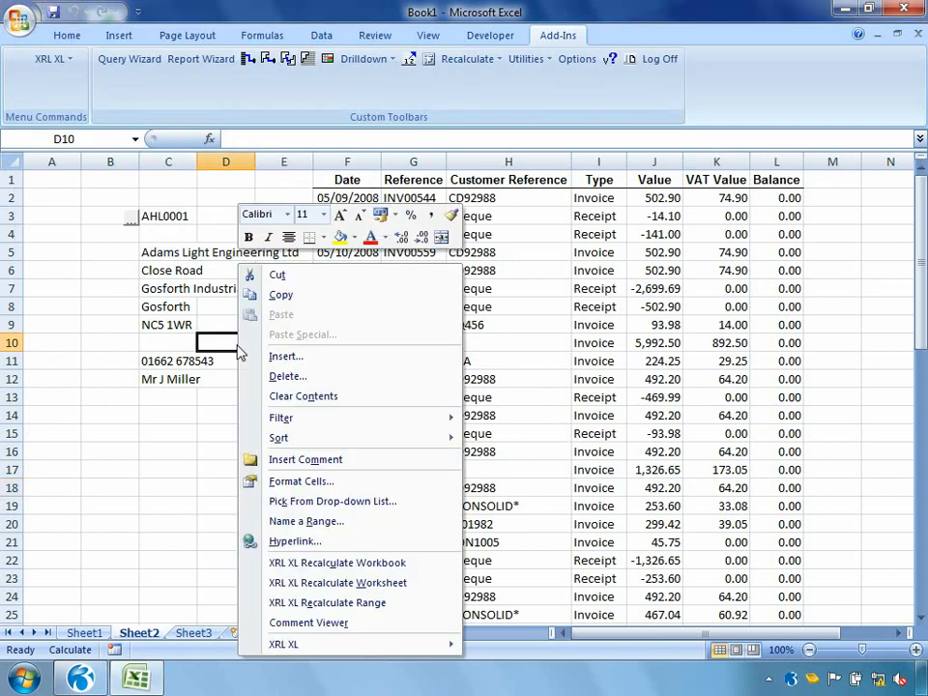
{"action": "left_click", "coordinate": [324, 584]}
Step: Choose Adams Light Engineering Ltd with the data selector beside C3 and recalculate the worksheet
{"action": "left_click", "coordinate": [133, 220]}
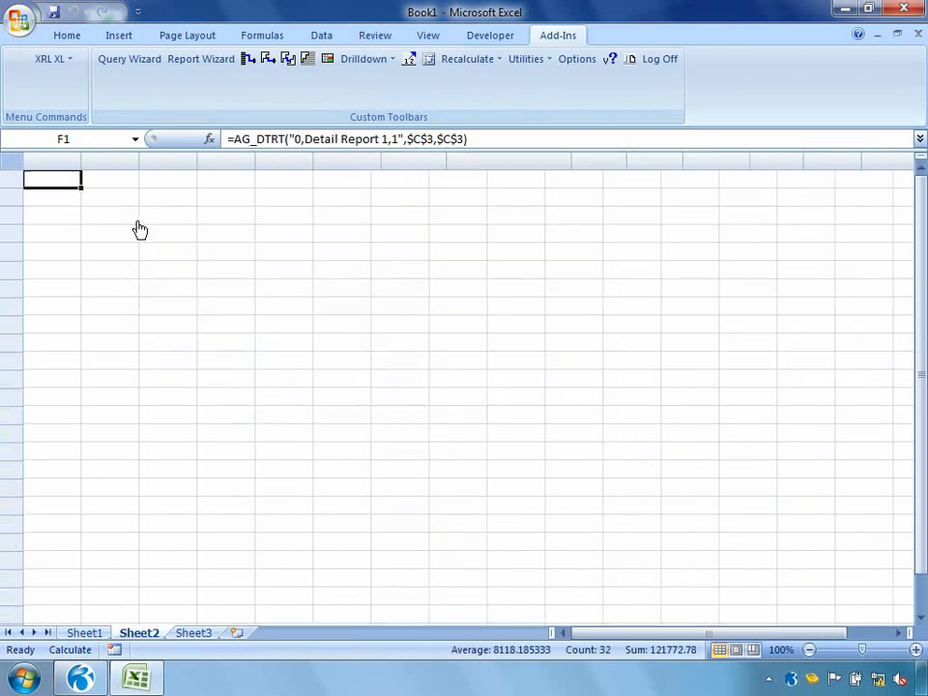
{"action": "double_click", "coordinate": [149, 112]}
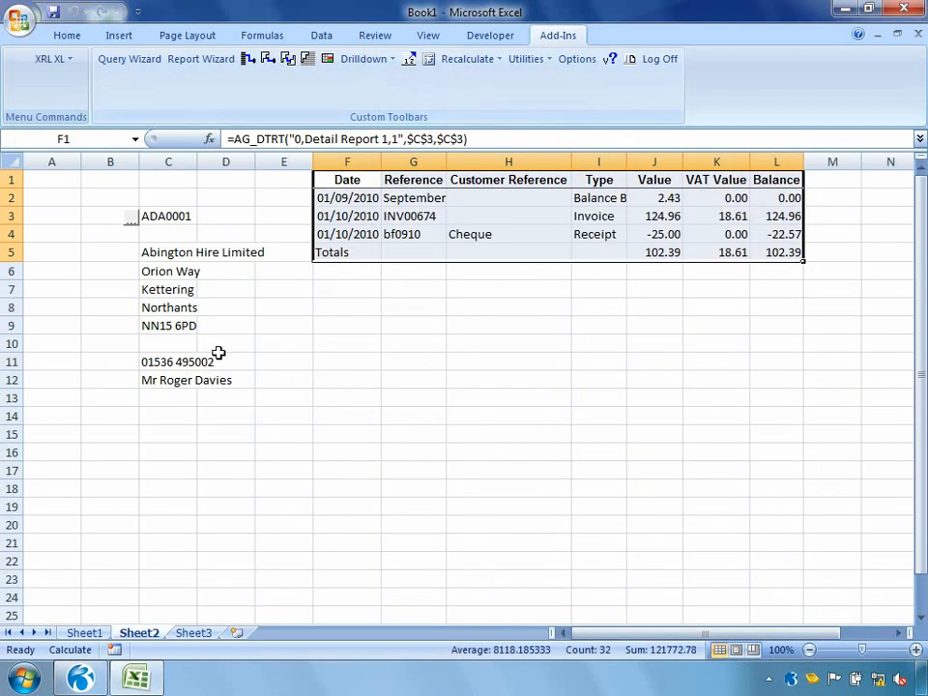
{"action": "right_click", "coordinate": [228, 380]}
{"action": "left_click", "coordinate": [309, 582]}
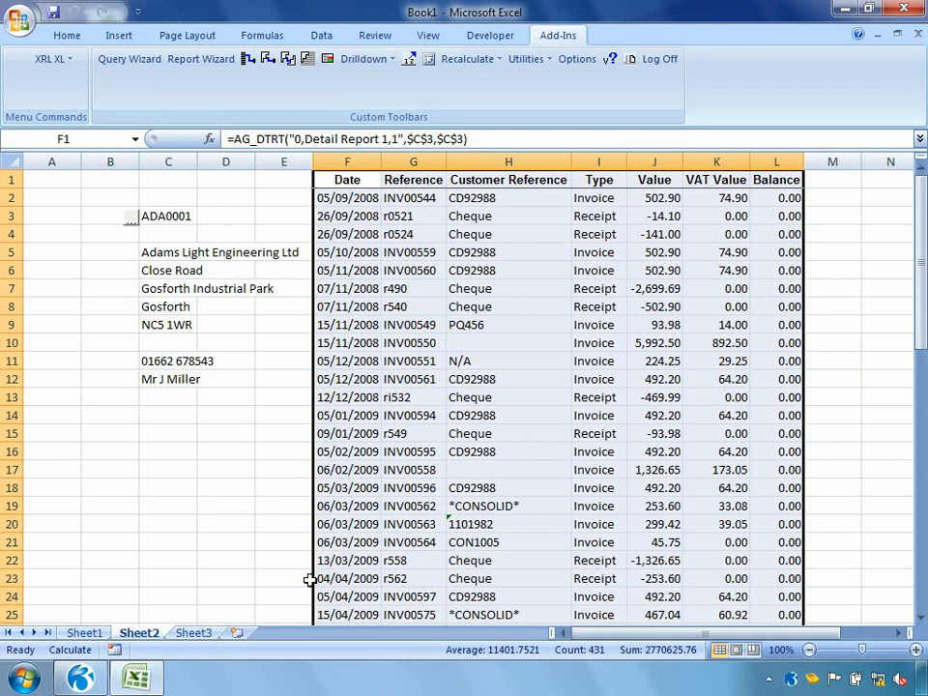
Step: Set the C3 data selector's calculation type to Recalculate Worksheet and update it
{"action": "left_click_drag", "start_coordinate": [118, 441], "coordinate": [183, 479]}
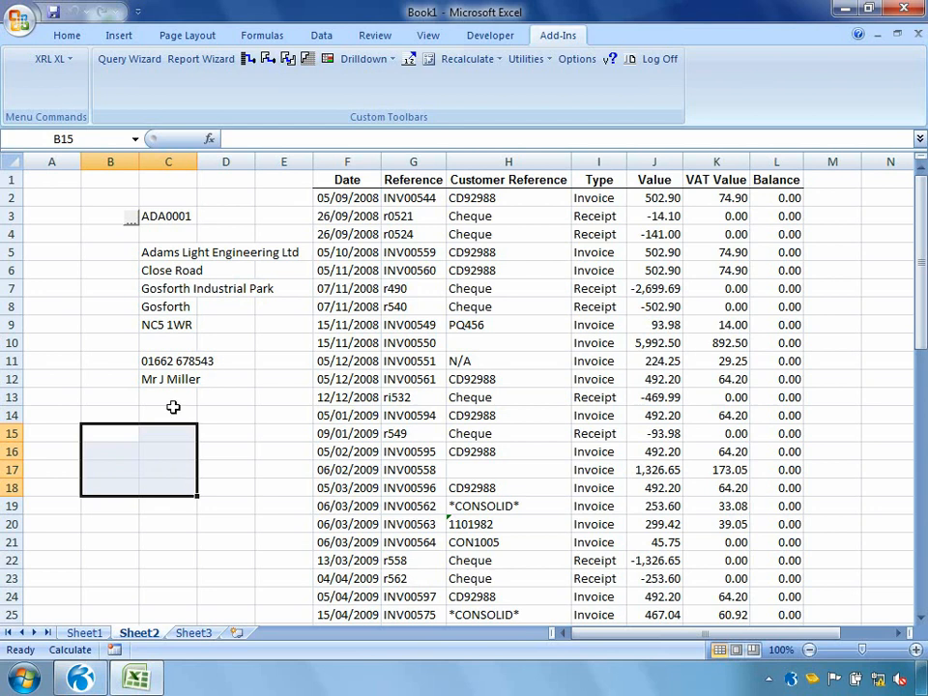
{"action": "left_click", "coordinate": [130, 219], "text": "ctrl"}
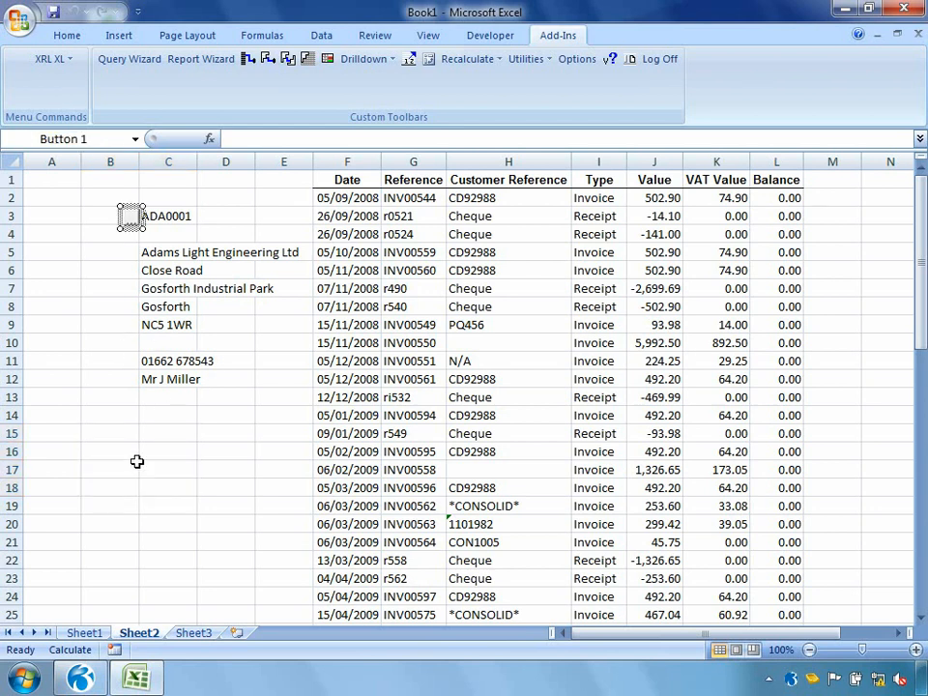
{"action": "left_click", "coordinate": [65, 60]}
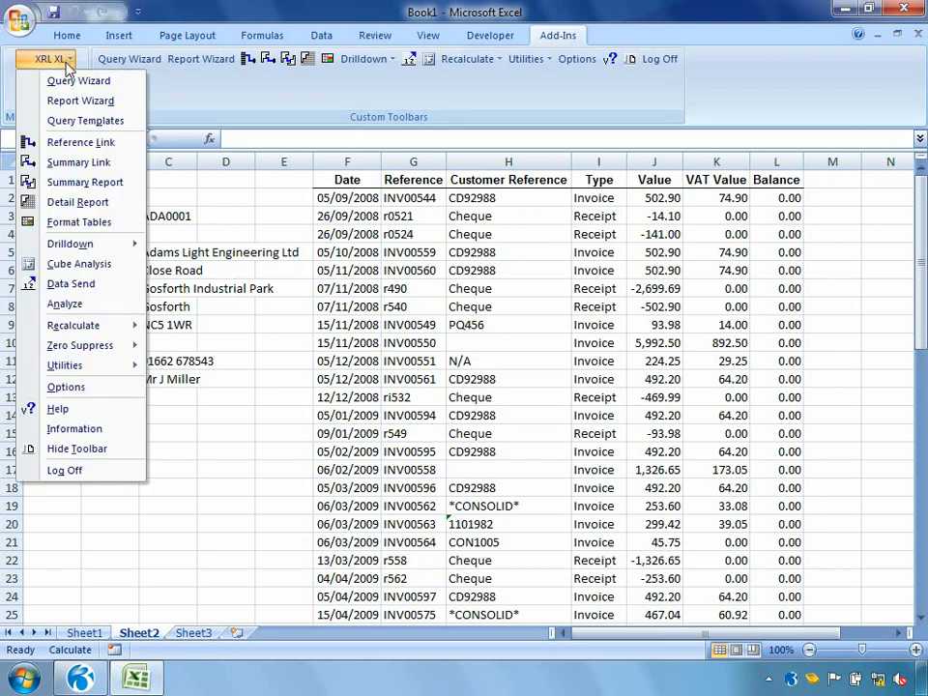
{"action": "mouse_move", "coordinate": [83, 370]}
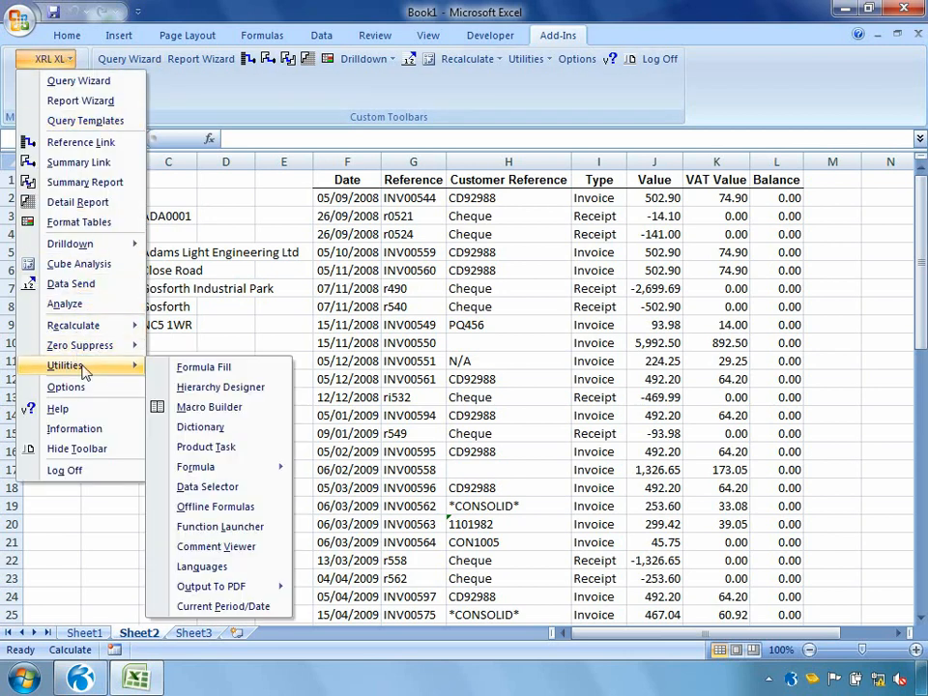
{"action": "left_click", "coordinate": [205, 488]}
{"action": "left_click", "coordinate": [538, 298]}
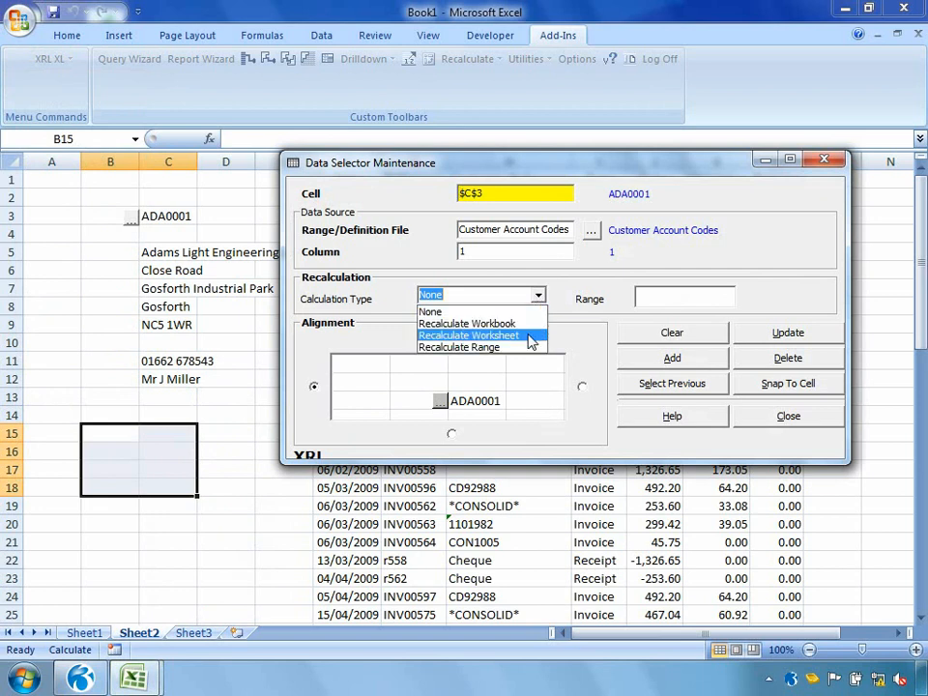
{"action": "left_click", "coordinate": [530, 336]}
{"action": "left_click", "coordinate": [734, 331]}
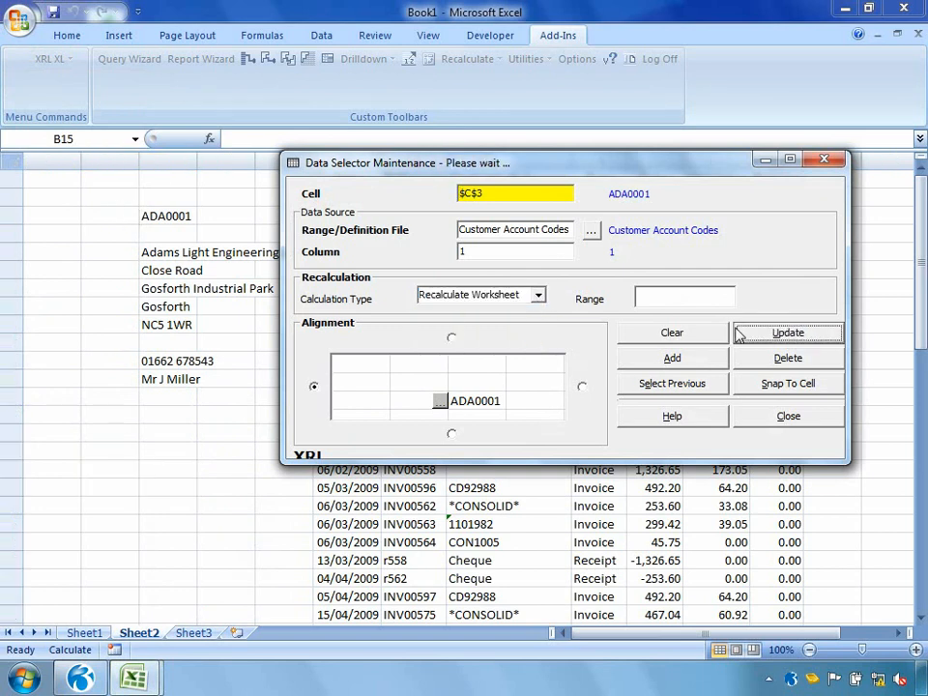
{"action": "left_click", "coordinate": [773, 417]}
{"action": "left_click", "coordinate": [225, 505]}
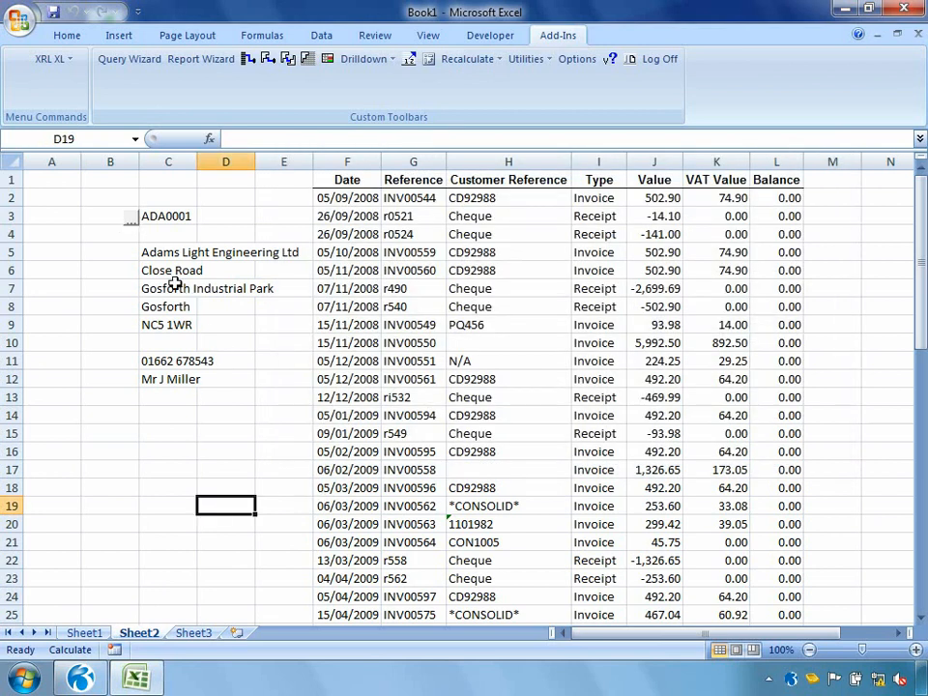
Step: Use the data selector beside C3 to choose Anderson Car Factors Ltd, Adams Light Engineering Ltd and finally Abington Hire Limited
{"action": "left_click", "coordinate": [133, 221]}
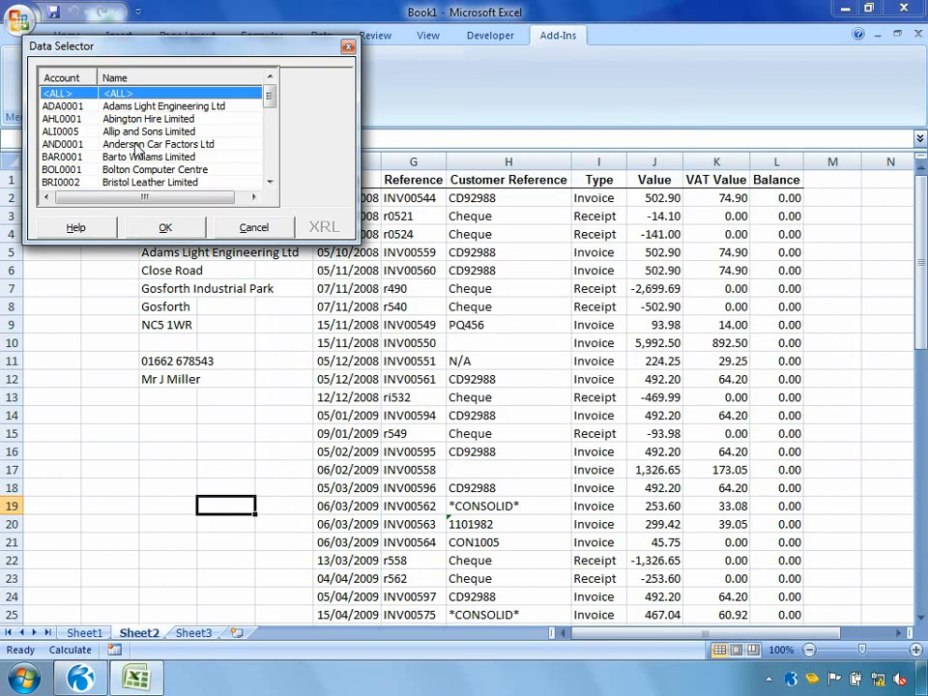
{"action": "double_click", "coordinate": [134, 144]}
{"action": "left_click", "coordinate": [134, 221]}
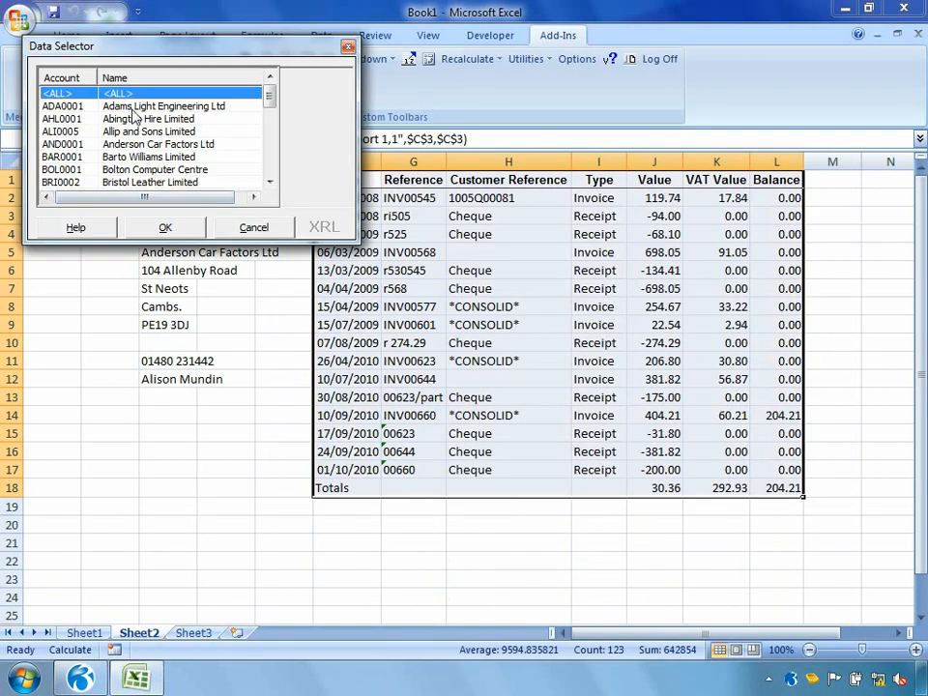
{"action": "double_click", "coordinate": [102, 101]}
{"action": "left_click", "coordinate": [132, 221]}
{"action": "double_click", "coordinate": [104, 114]}
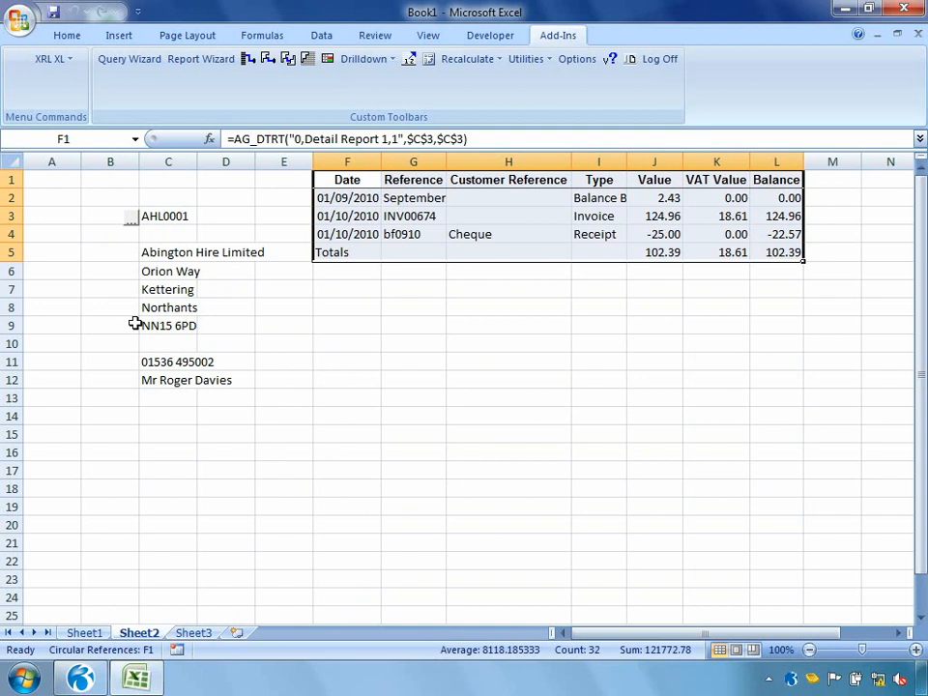
Step: Start an XRL Cube Analysis on Sheet3 and set its table to the Sales table SH / History (SL)
{"action": "left_click", "coordinate": [193, 632]}
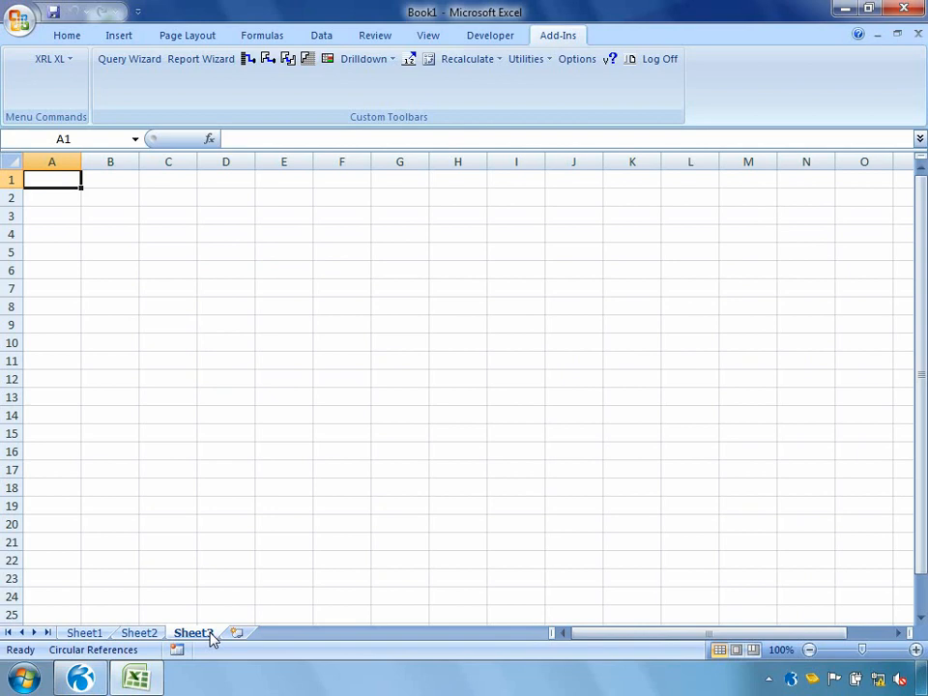
{"action": "left_click", "coordinate": [56, 59]}
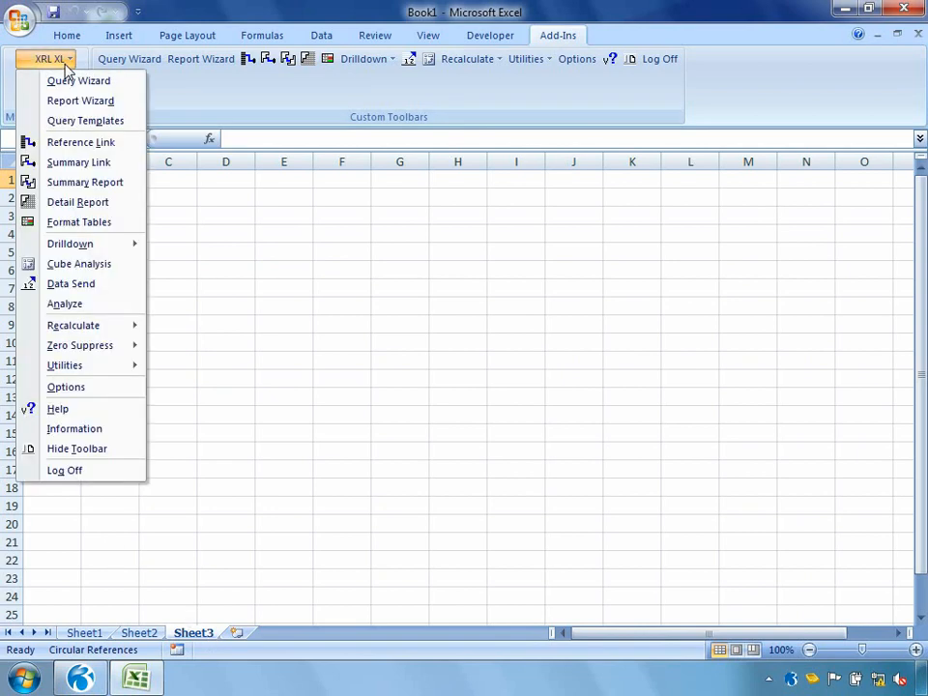
{"action": "left_click", "coordinate": [63, 266]}
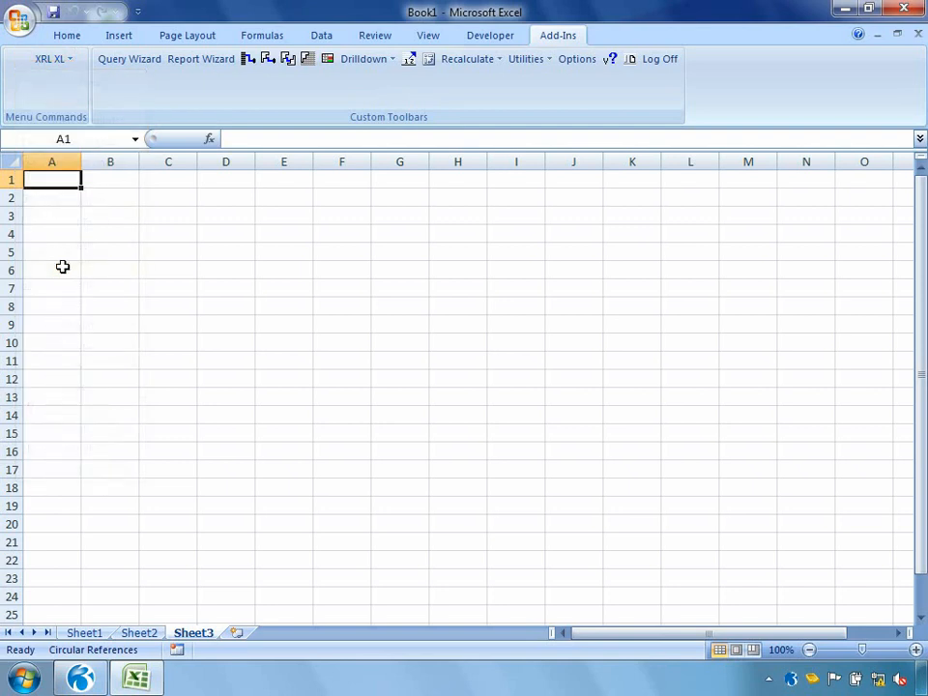
{"action": "double_click", "coordinate": [166, 261]}
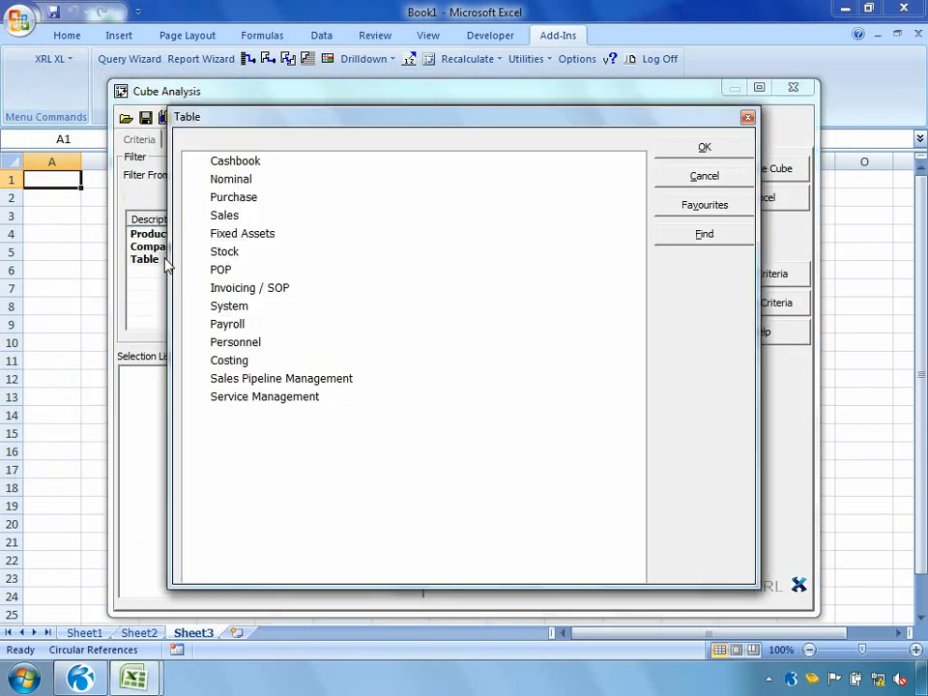
{"action": "left_click", "coordinate": [195, 216]}
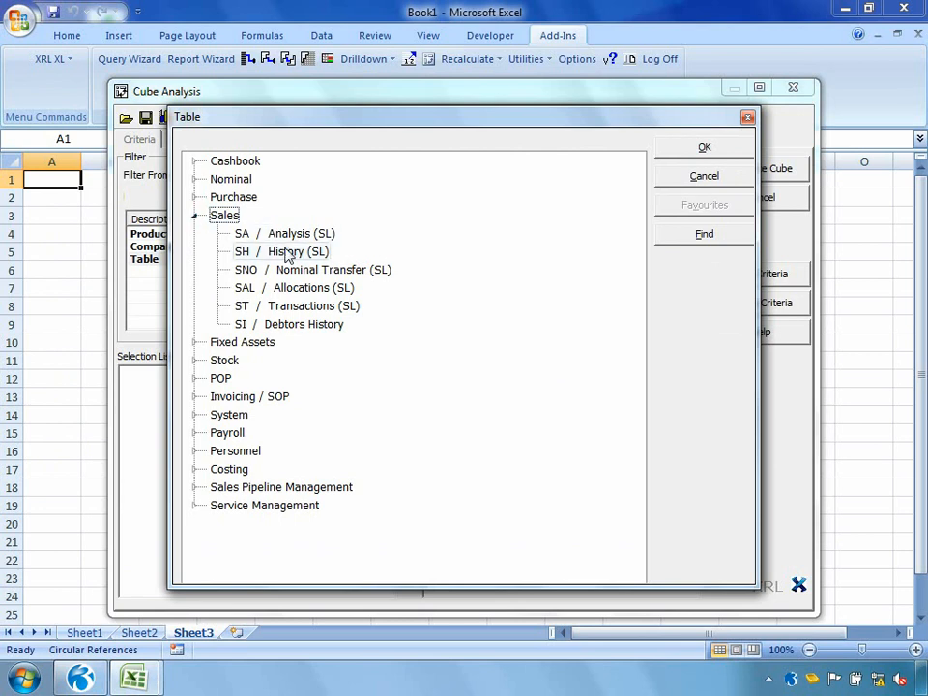
{"action": "double_click", "coordinate": [287, 252]}
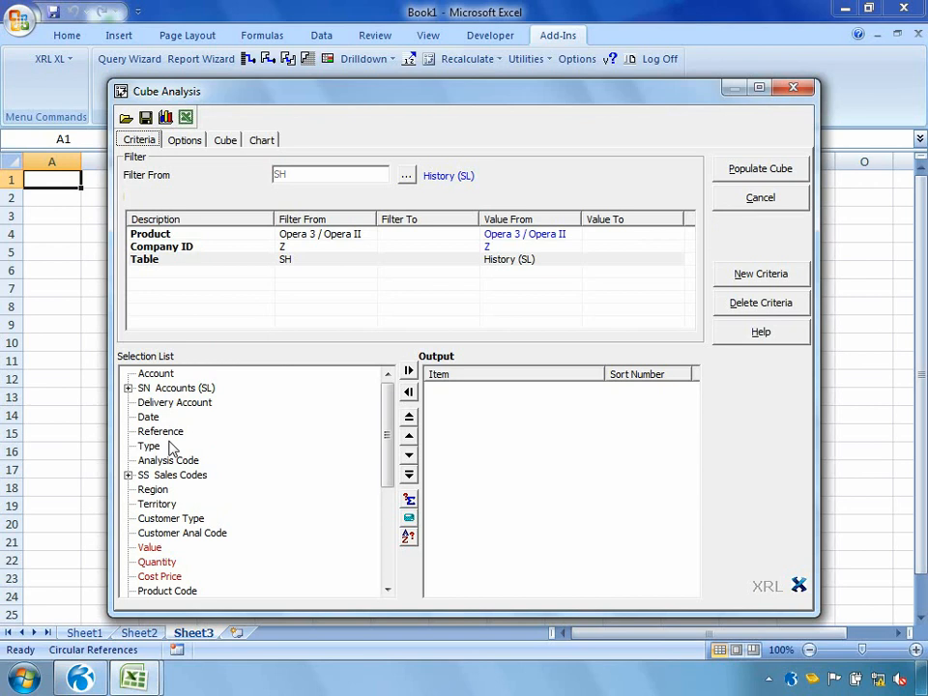
Step: Add Account, Date, Region, Territory and Value to the cube's output
{"action": "double_click", "coordinate": [155, 374]}
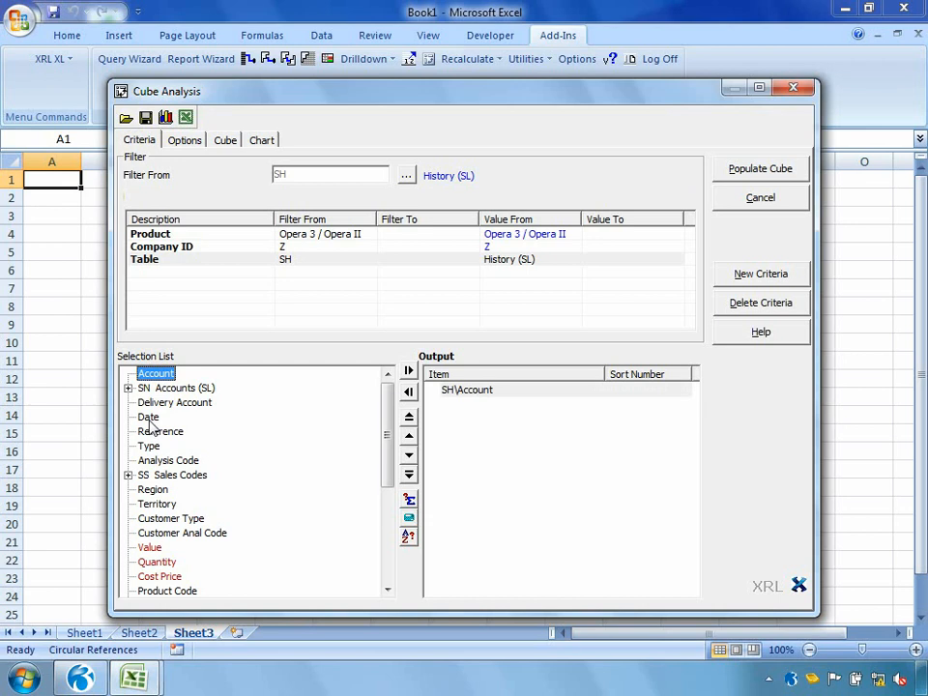
{"action": "double_click", "coordinate": [148, 416]}
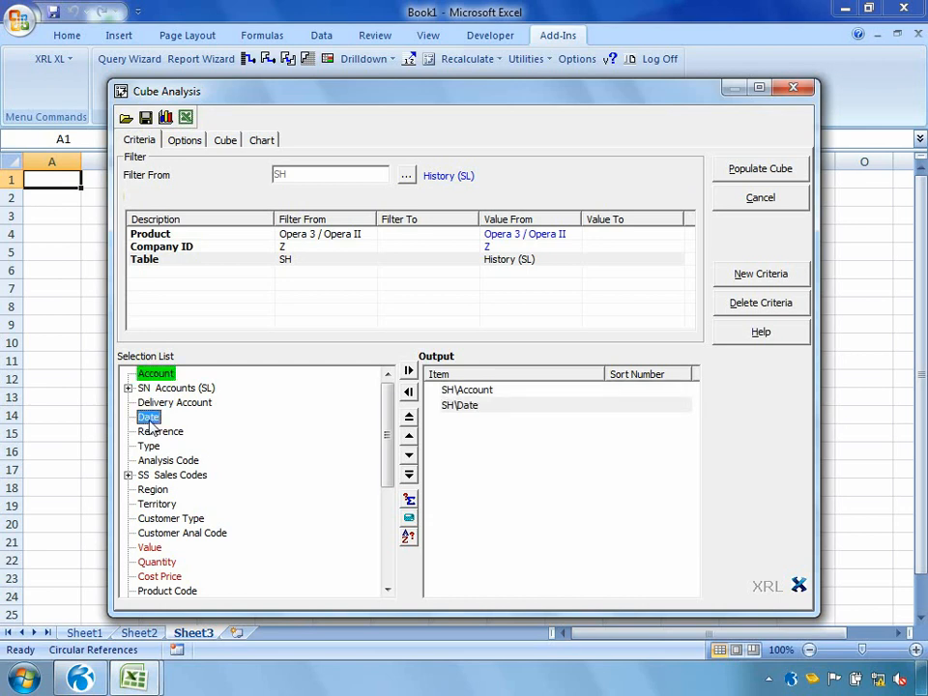
{"action": "double_click", "coordinate": [158, 490]}
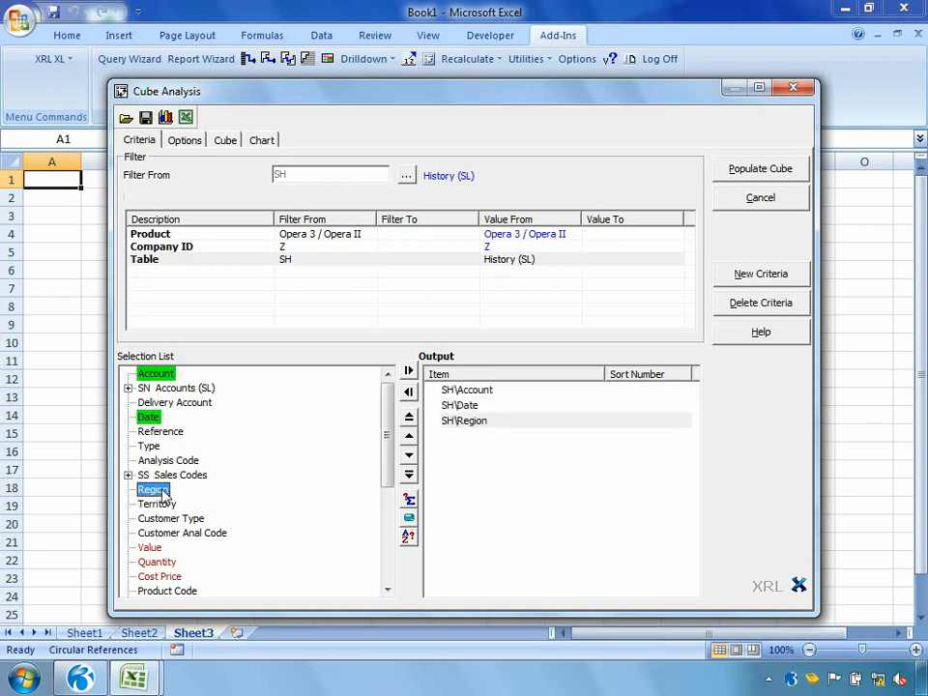
{"action": "double_click", "coordinate": [158, 503]}
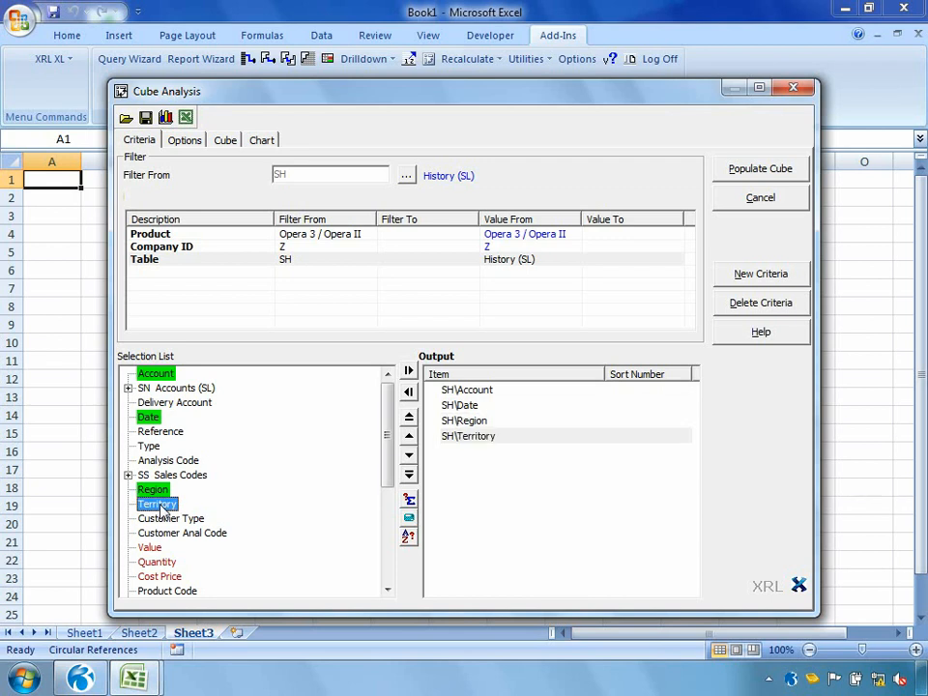
{"action": "double_click", "coordinate": [150, 548]}
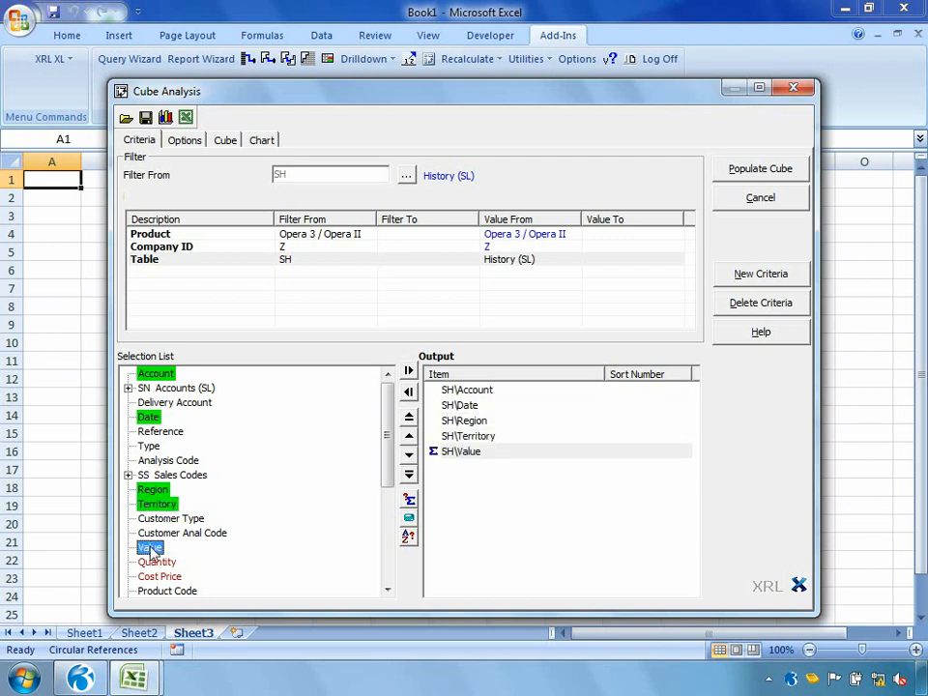
Step: Add Stock Reference from the CN Names (Stk) group to the cube's output
{"action": "left_click", "coordinate": [386, 590]}
{"action": "left_click", "coordinate": [386, 590]}
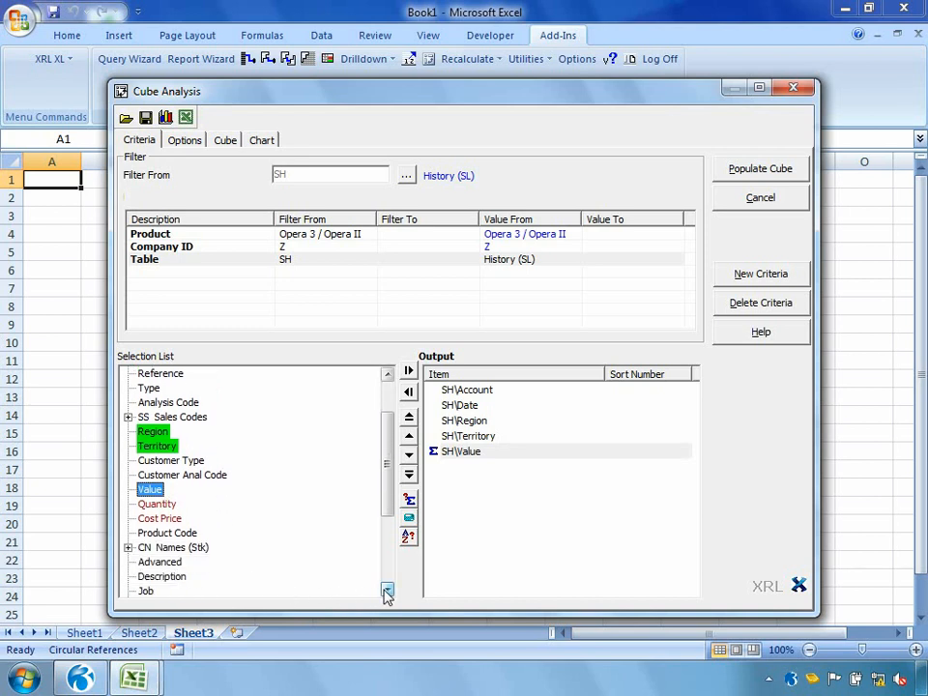
{"action": "left_click", "coordinate": [127, 547]}
{"action": "double_click", "coordinate": [181, 563]}
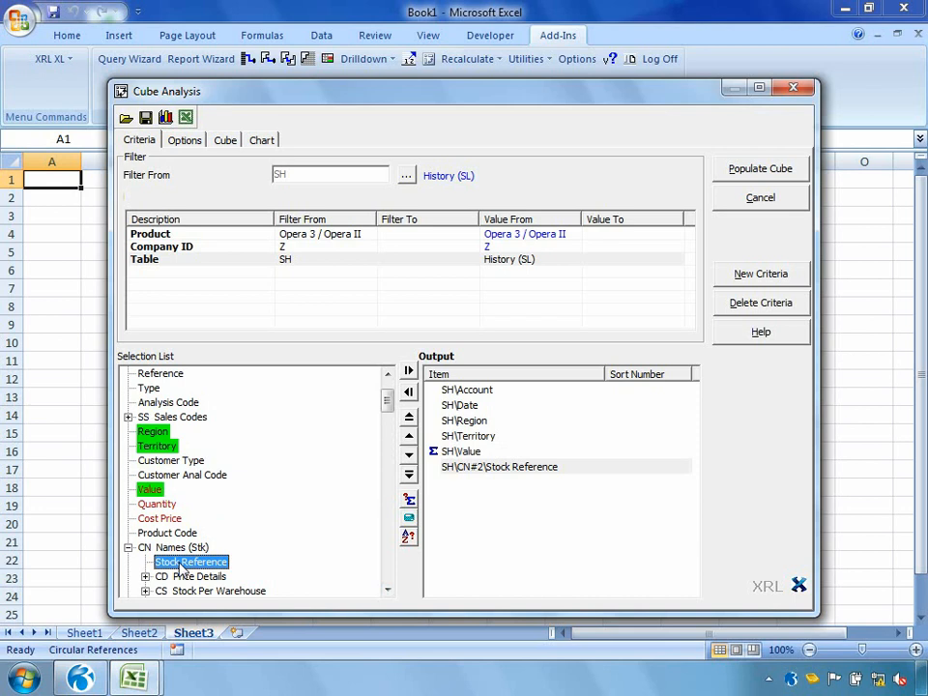
Step: Split the cube's Date dimension into Year and Month and populate the cube
{"action": "left_click", "coordinate": [185, 143]}
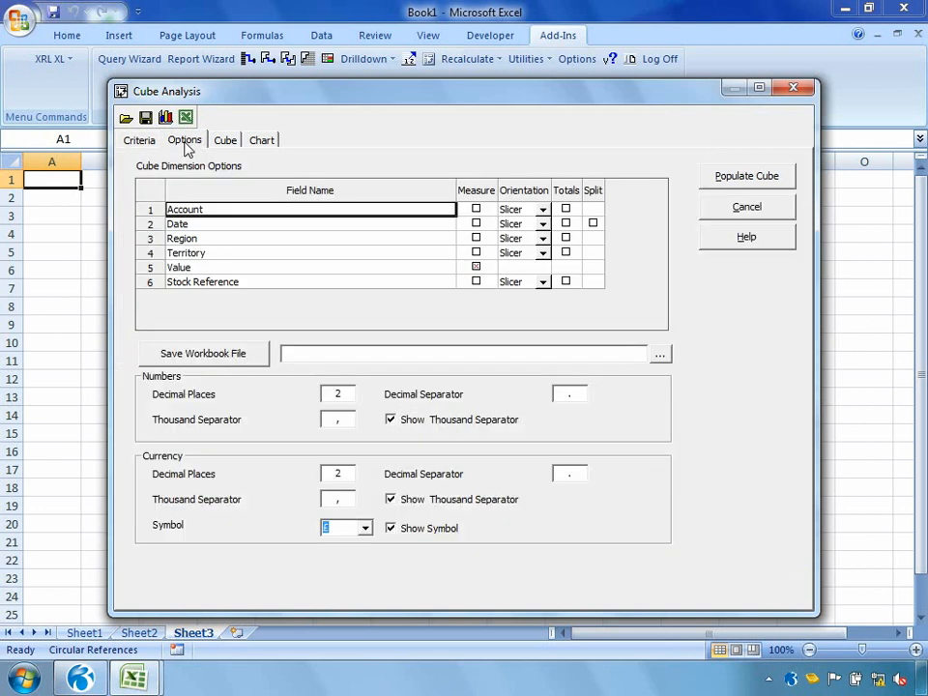
{"action": "left_click", "coordinate": [201, 223]}
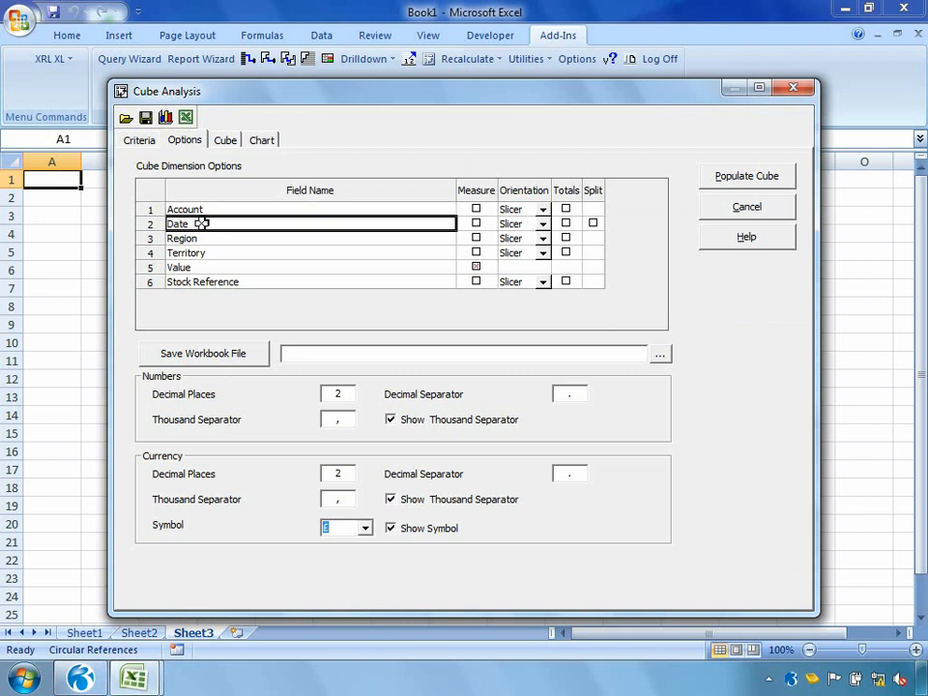
{"action": "left_click", "coordinate": [592, 223]}
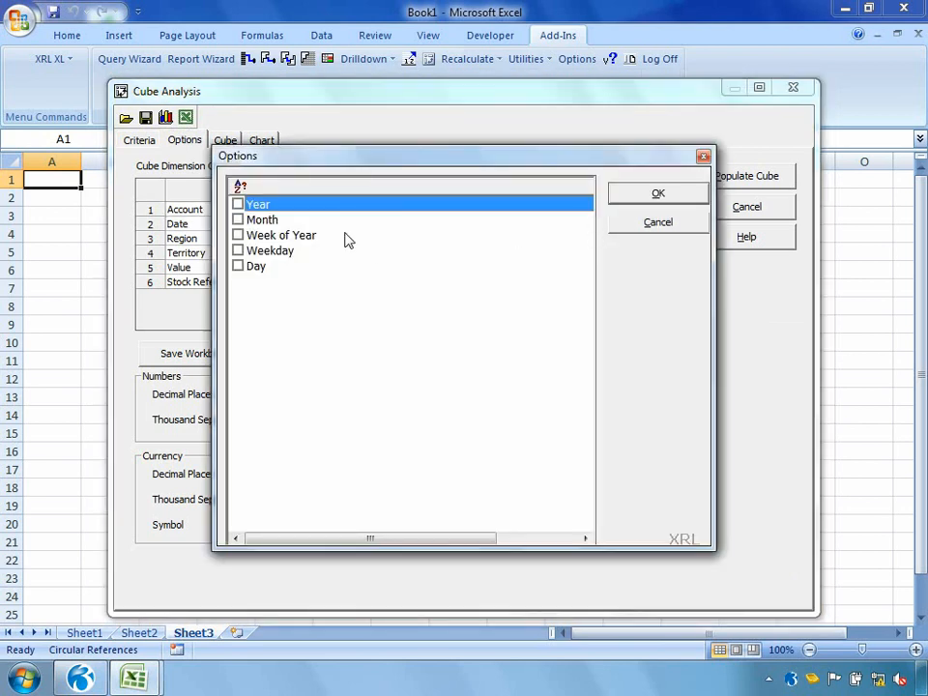
{"action": "left_click", "coordinate": [238, 204]}
{"action": "left_click", "coordinate": [238, 219]}
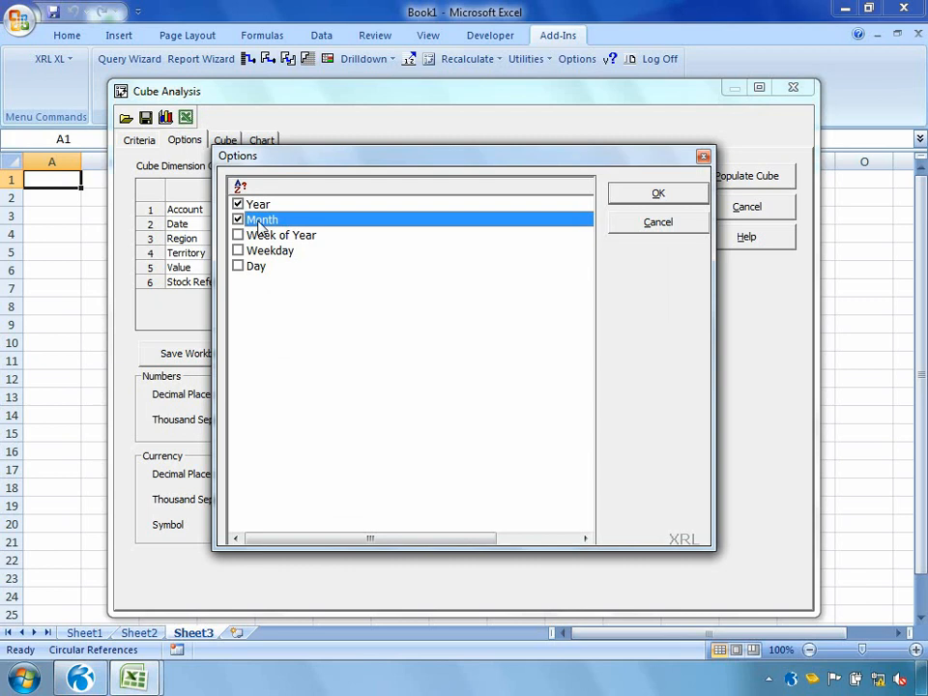
{"action": "left_click", "coordinate": [614, 197]}
{"action": "left_click", "coordinate": [739, 183]}
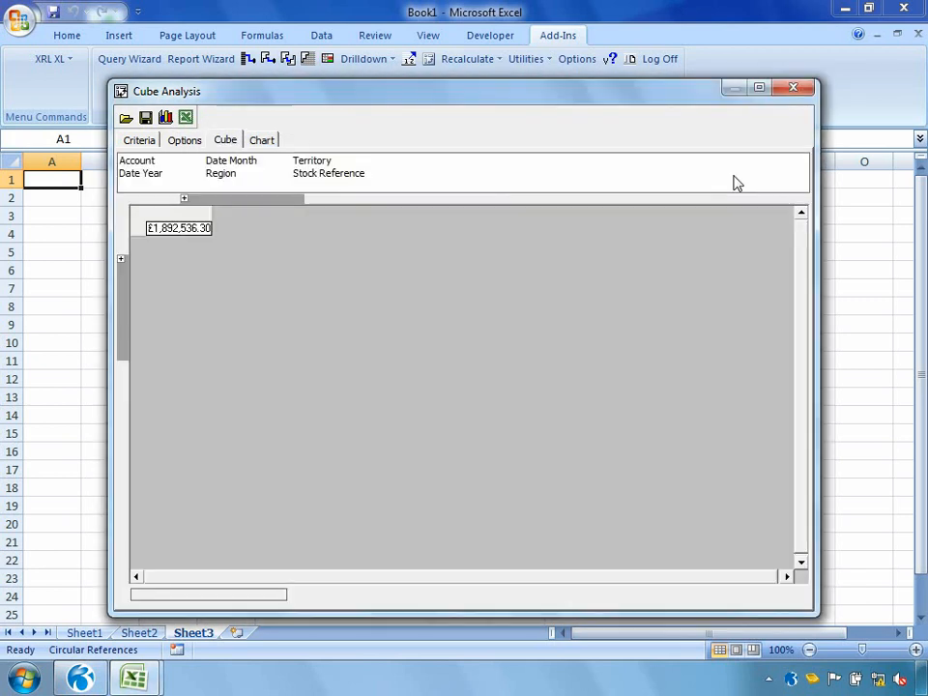
Step: Arrange the cube with Region across the columns and Date Month down the rows
{"action": "left_click", "coordinate": [177, 229]}
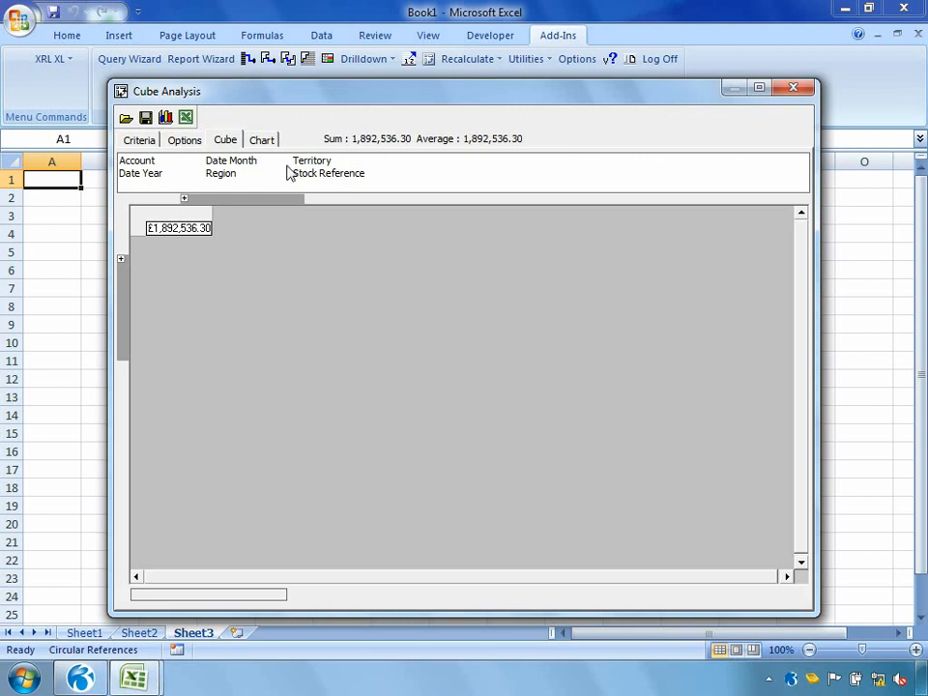
{"action": "left_click", "coordinate": [229, 179]}
{"action": "left_click_drag", "start_coordinate": [229, 182], "coordinate": [234, 203]}
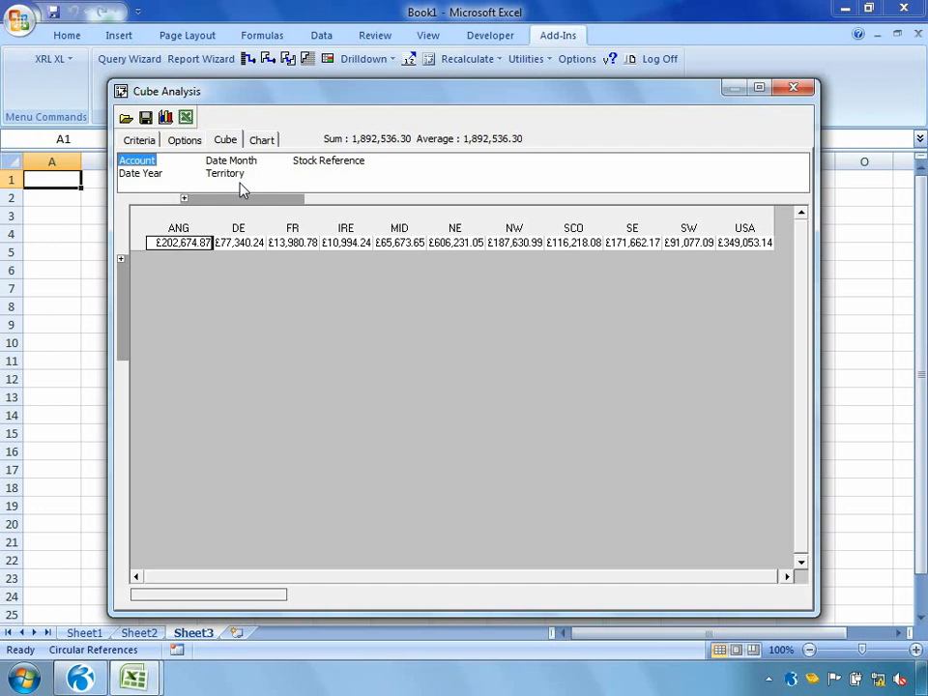
{"action": "left_click_drag", "start_coordinate": [234, 161], "coordinate": [126, 302]}
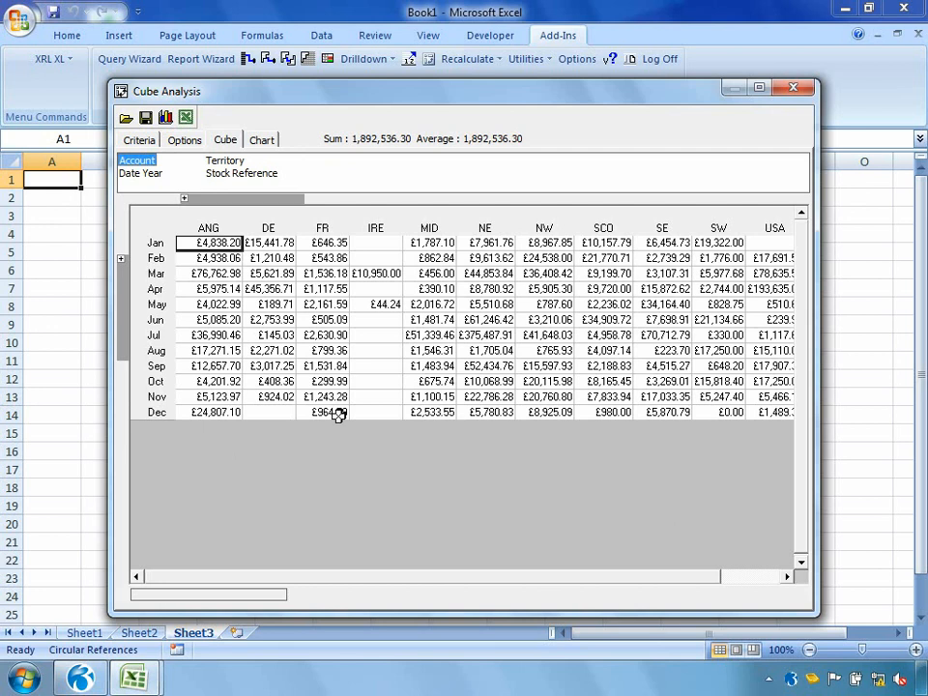
Step: Chart the NE region's sales from Jan to Dec and request the Transactions drilldown for the Jul bar
{"action": "left_click_drag", "start_coordinate": [475, 242], "coordinate": [471, 410]}
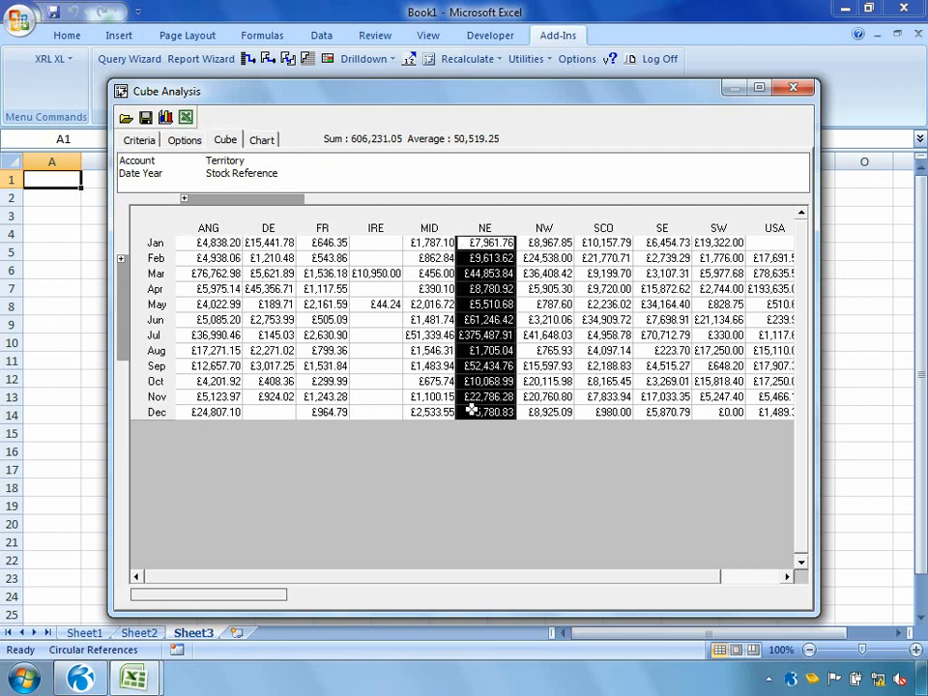
{"action": "left_click", "coordinate": [261, 142]}
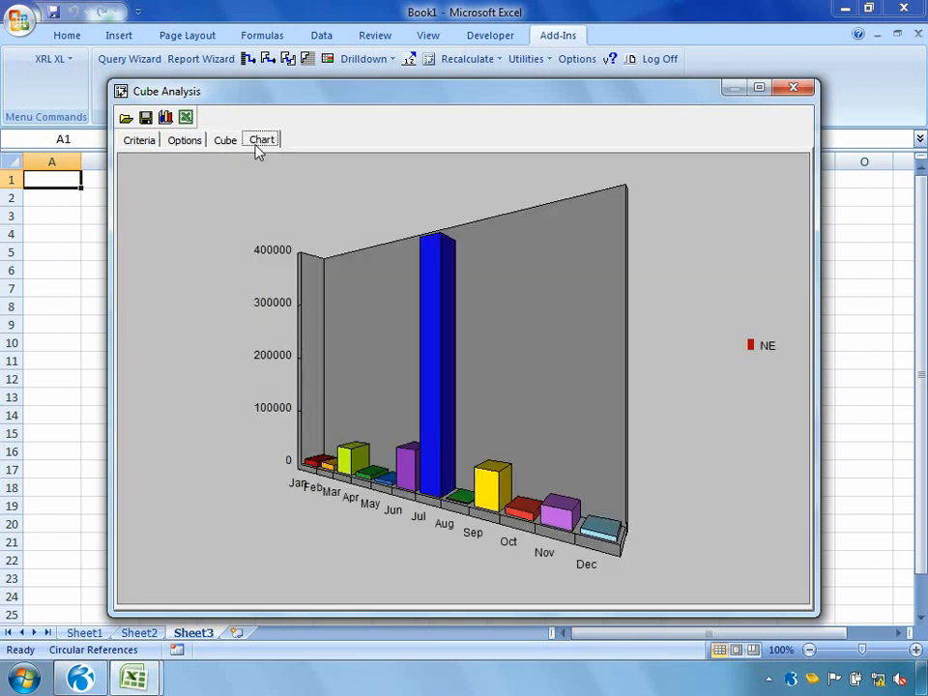
{"action": "right_click", "coordinate": [431, 400]}
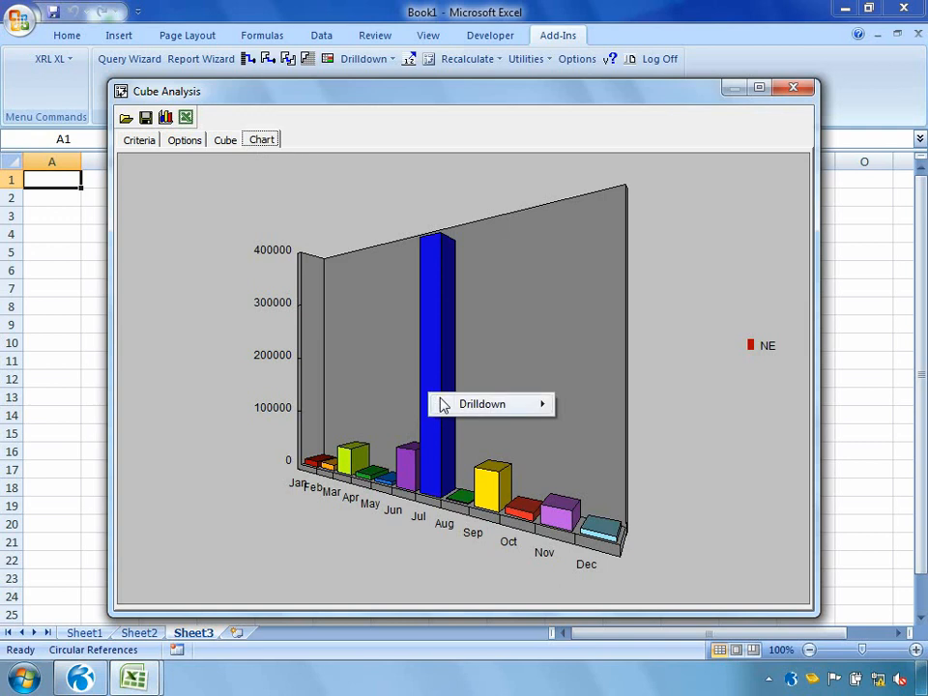
{"action": "mouse_move", "coordinate": [440, 403]}
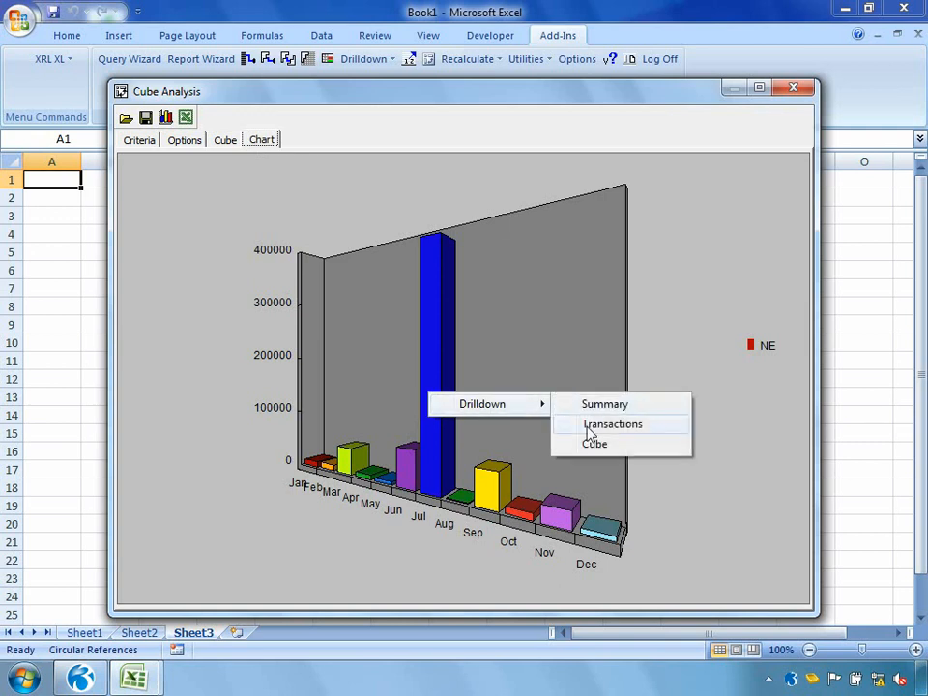
{"action": "left_click", "coordinate": [591, 425]}
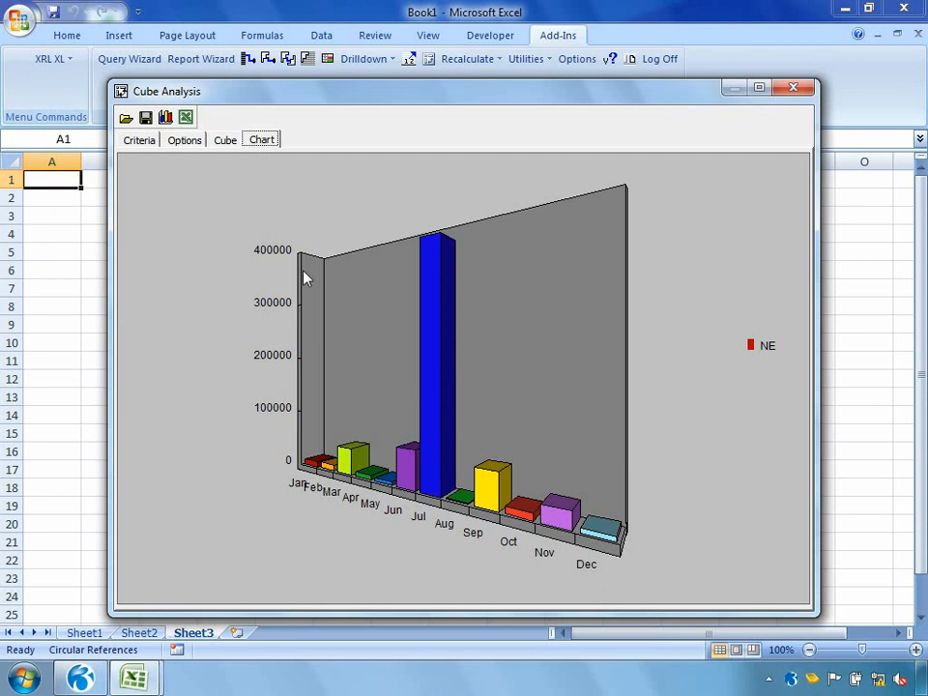
Step: Return to the cube, nest Date Month under Date Year in the rows, and expand years 2005, 2007 and 2008
{"action": "left_click", "coordinate": [225, 143]}
{"action": "left_click_drag", "start_coordinate": [148, 182], "coordinate": [141, 324]}
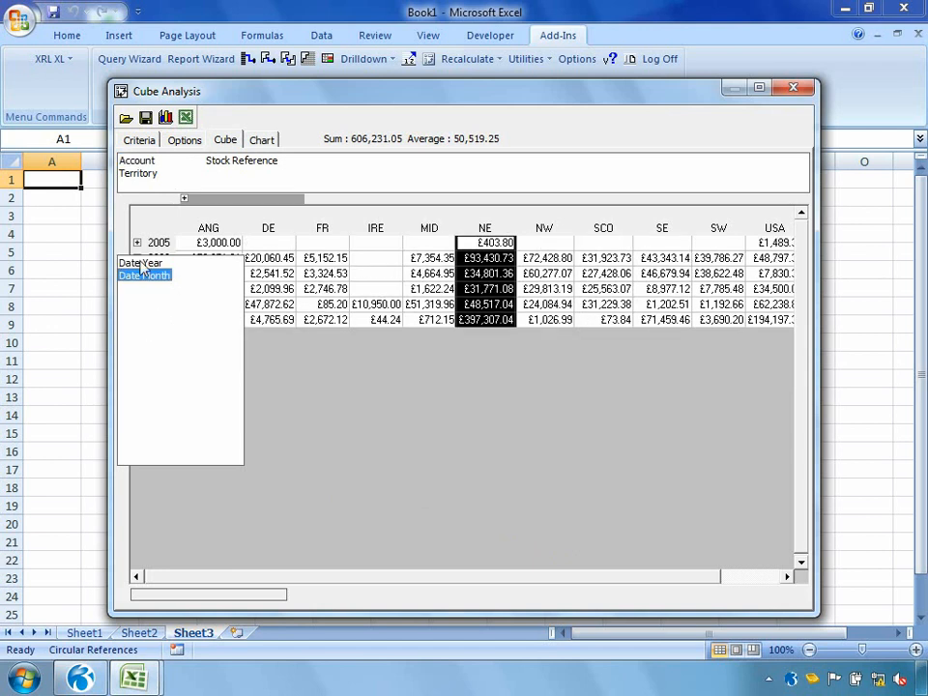
{"action": "left_click", "coordinate": [137, 243]}
{"action": "left_click", "coordinate": [136, 289]}
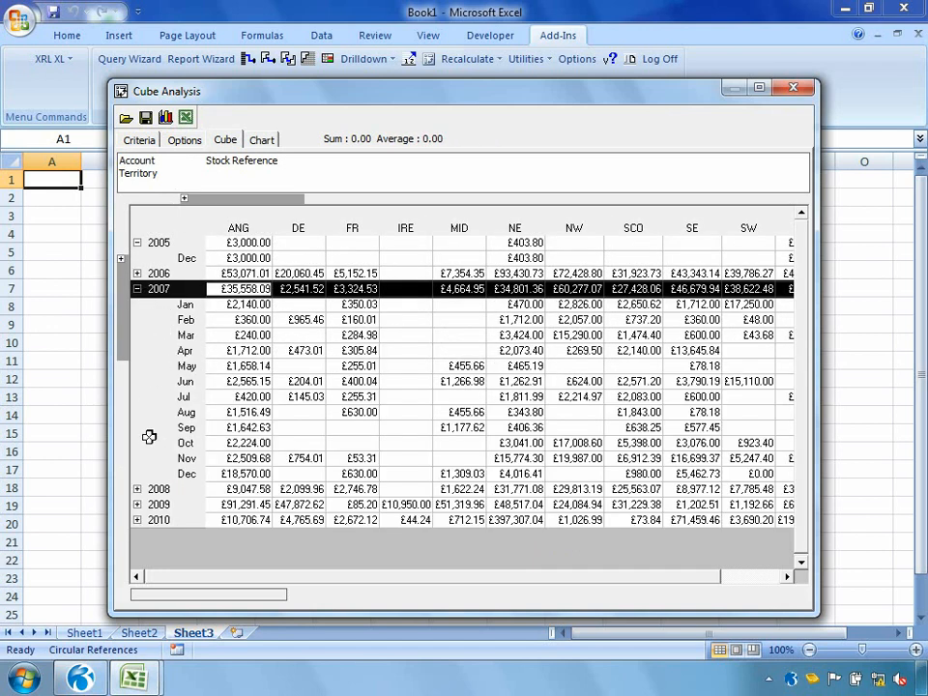
{"action": "left_click", "coordinate": [136, 488]}
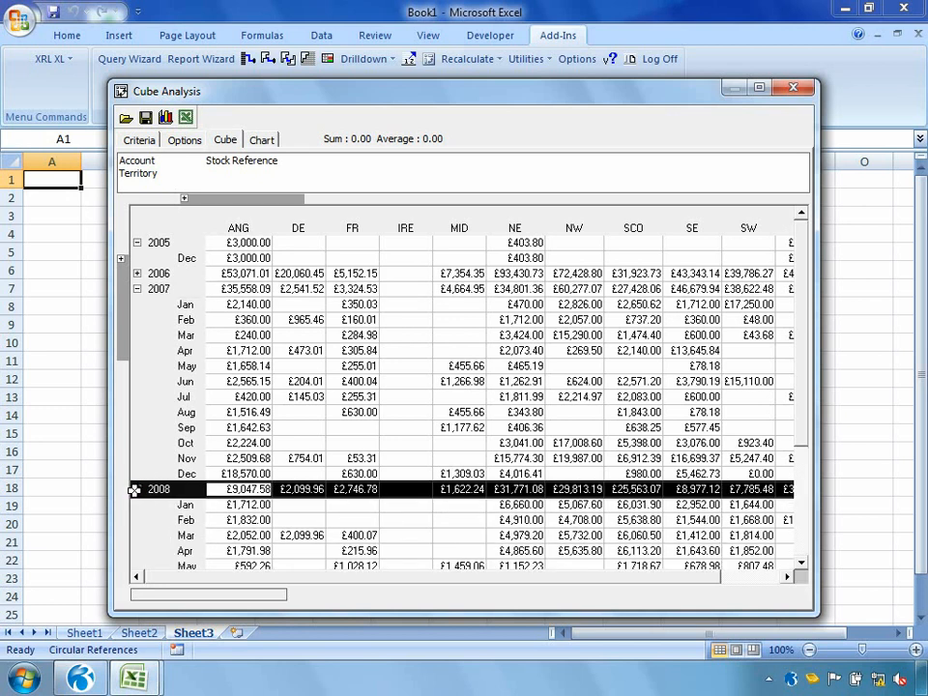
Step: Move Date Year from the rows back to the slicer area and slice the cube to year 2009
{"action": "left_click", "coordinate": [121, 258]}
{"action": "left_click_drag", "start_coordinate": [129, 267], "coordinate": [217, 179]}
{"action": "left_click", "coordinate": [218, 178]}
{"action": "left_click", "coordinate": [217, 179]}
{"action": "left_click", "coordinate": [217, 179]}
{"action": "left_click", "coordinate": [217, 179]}
{"action": "left_click", "coordinate": [218, 179]}
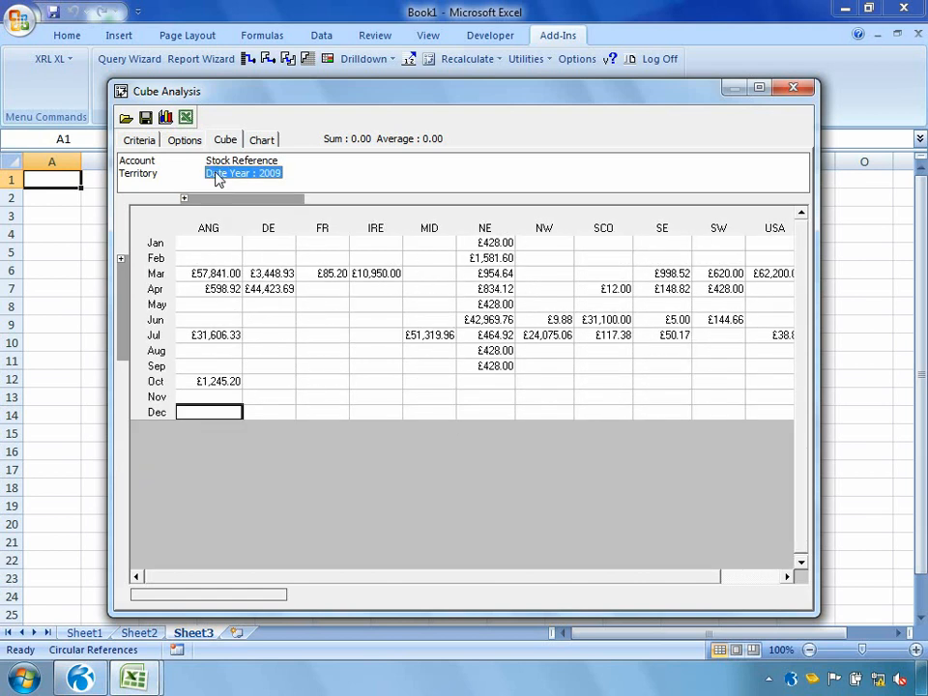
{"action": "right_click", "coordinate": [217, 179]}
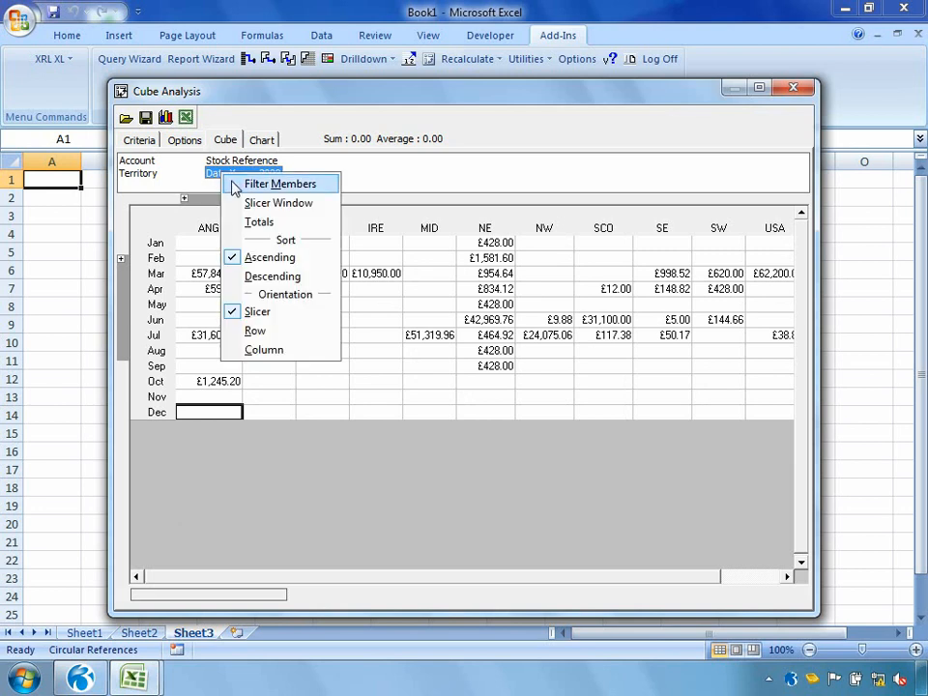
{"action": "left_click", "coordinate": [260, 184]}
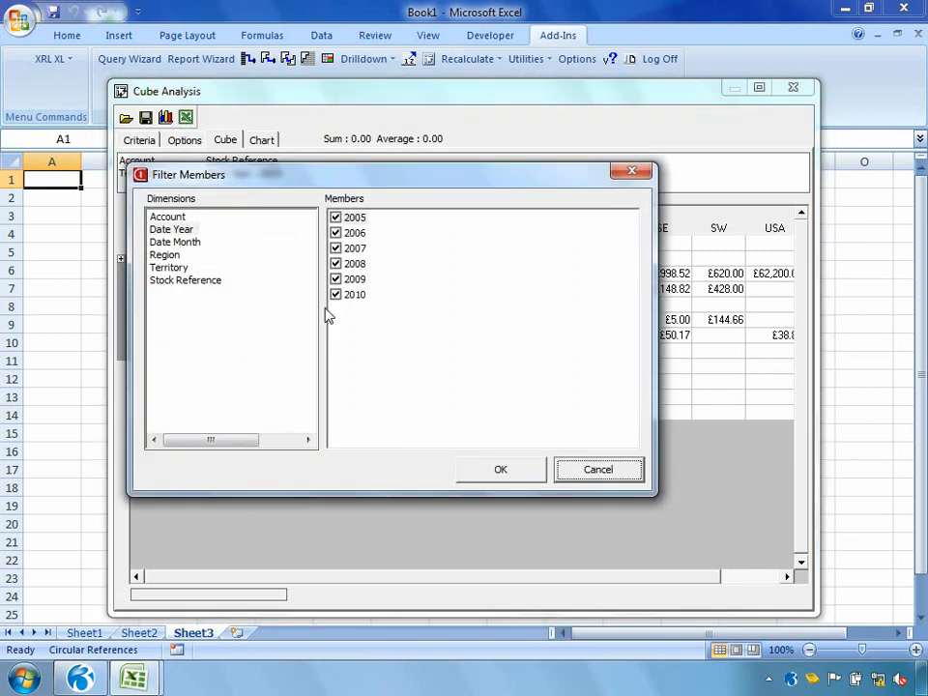
{"action": "left_click", "coordinate": [605, 472]}
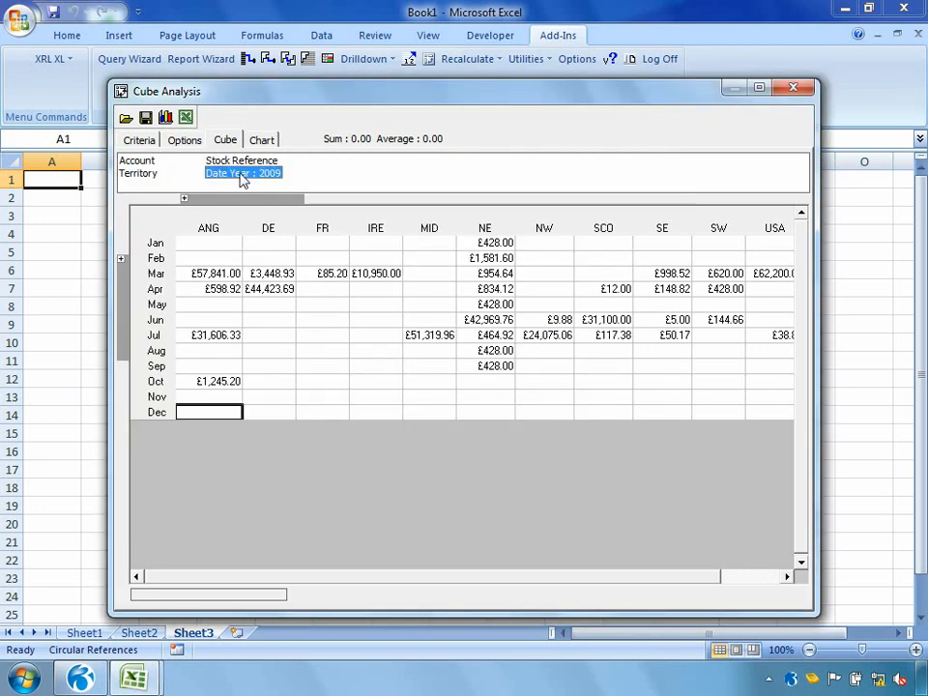
Step: Reset the Date Year slicer to all years and move Date Month and Region back to the slicer area
{"action": "left_click", "coordinate": [241, 175]}
{"action": "left_click", "coordinate": [240, 175]}
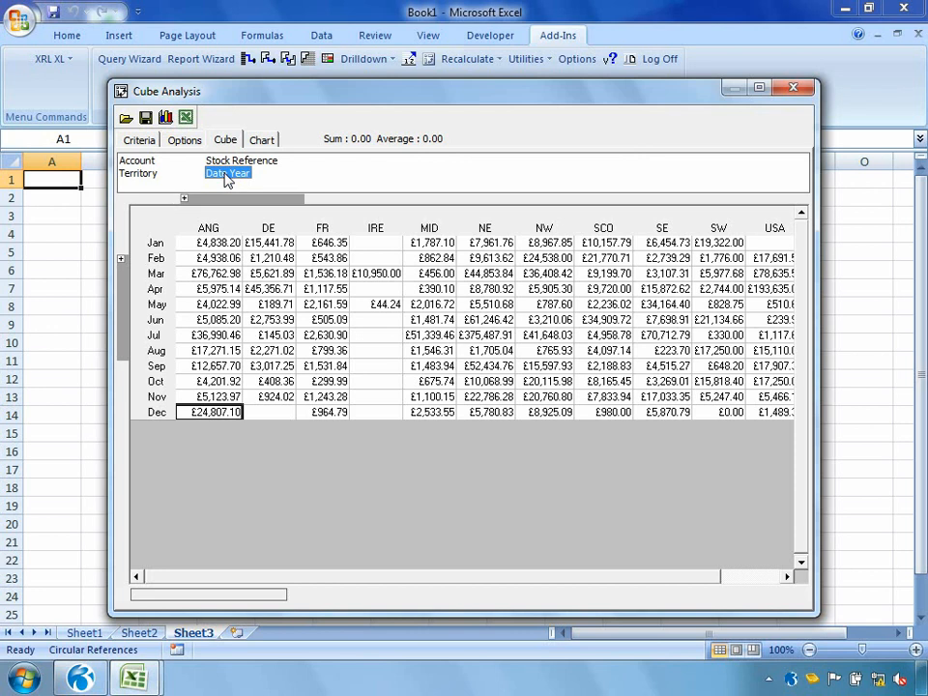
{"action": "left_click", "coordinate": [143, 261]}
{"action": "left_click_drag", "start_coordinate": [139, 264], "coordinate": [312, 180]}
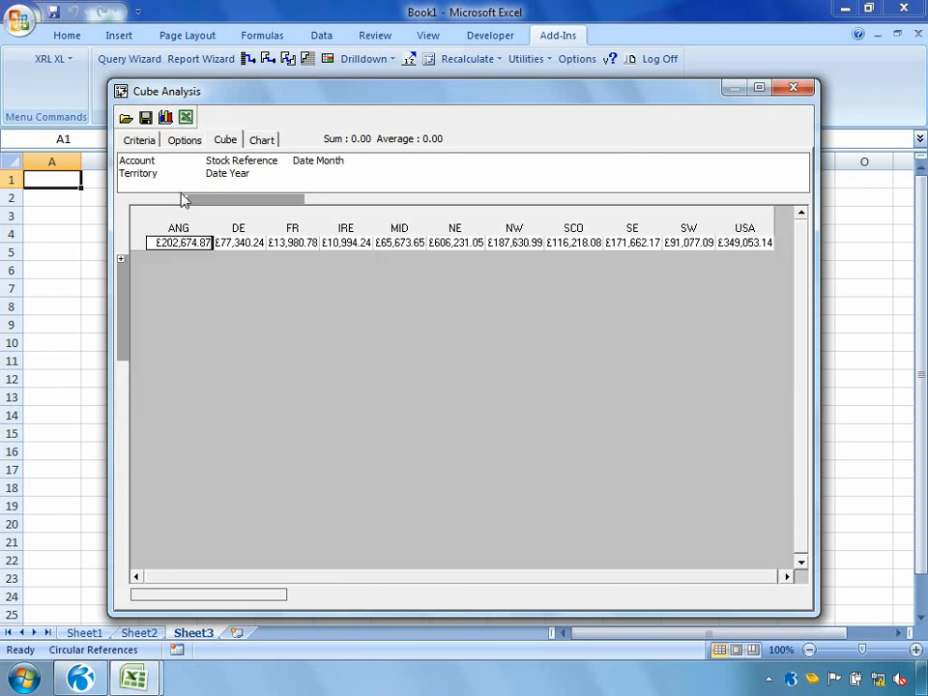
{"action": "left_click", "coordinate": [182, 196]}
{"action": "left_click_drag", "start_coordinate": [187, 201], "coordinate": [294, 183]}
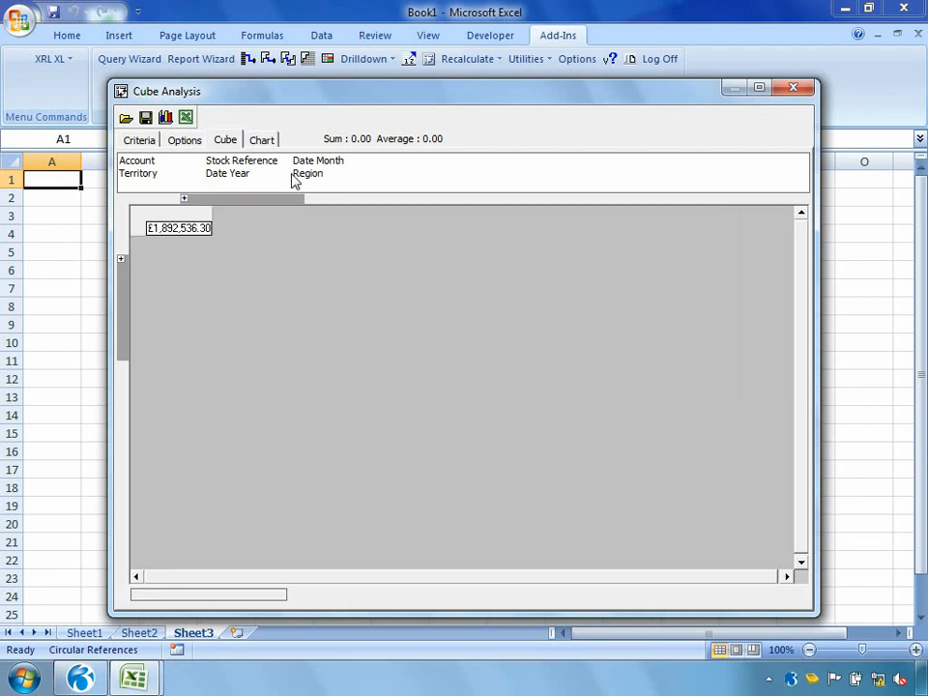
Step: Arrange the cube with Territory across the columns and Account, with Stock Reference nested beneath it, down the rows
{"action": "left_click_drag", "start_coordinate": [120, 181], "coordinate": [242, 213]}
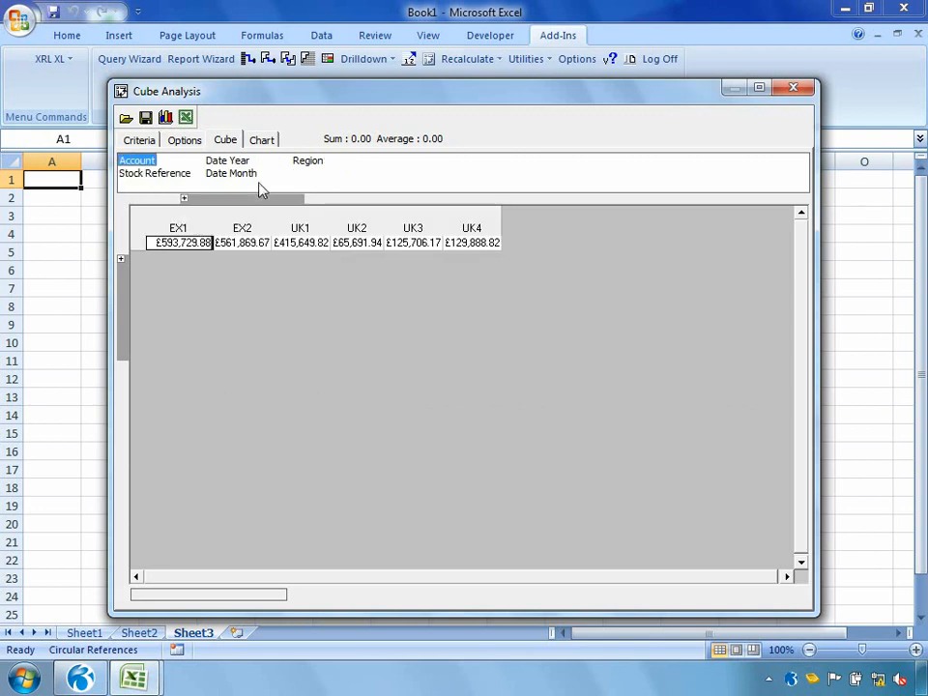
{"action": "left_click_drag", "start_coordinate": [143, 164], "coordinate": [130, 298]}
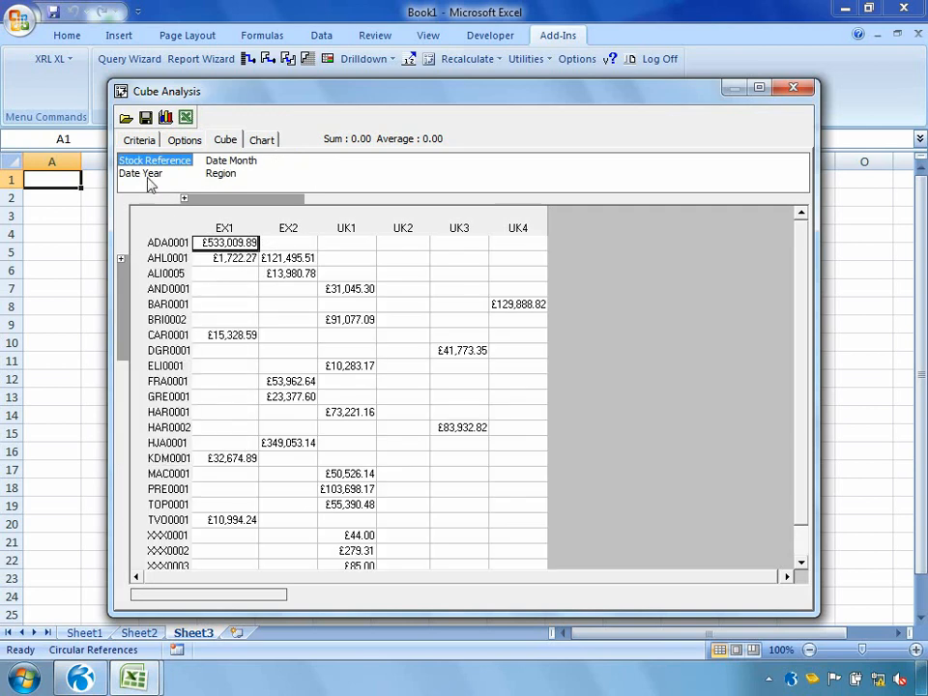
{"action": "left_click_drag", "start_coordinate": [140, 173], "coordinate": [137, 294]}
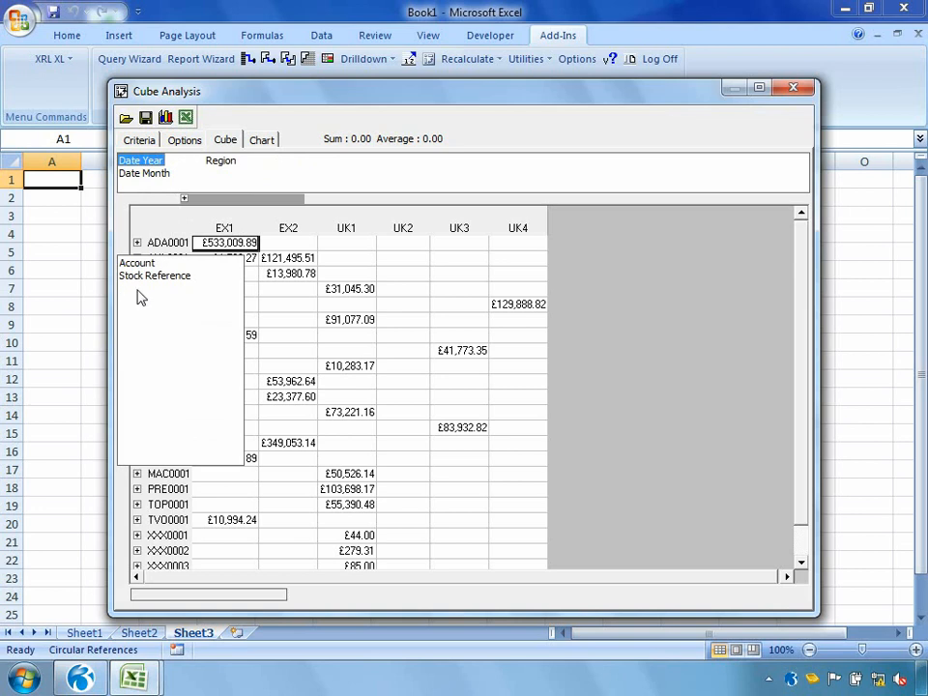
Step: Expand the first and third accounts to examine their sales by stock reference and territory
{"action": "left_click", "coordinate": [137, 242]}
{"action": "scroll", "coordinate": [137, 243], "scroll_direction": "down", "scroll_amount": 8}
{"action": "scroll", "coordinate": [138, 243], "scroll_direction": "down", "scroll_amount": 5}
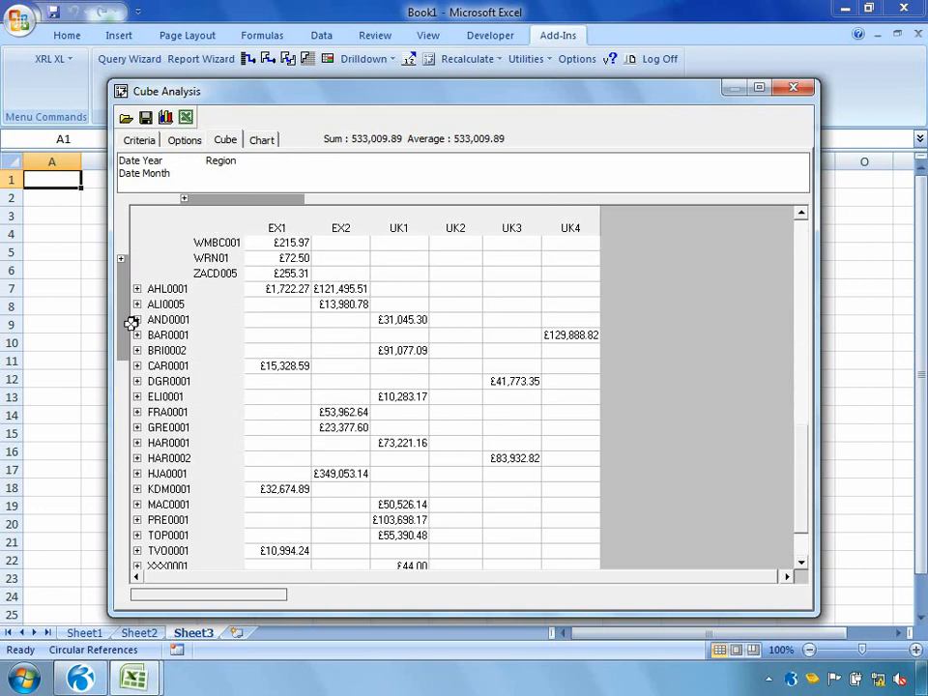
{"action": "left_click", "coordinate": [137, 305]}
{"action": "scroll", "coordinate": [136, 305], "scroll_direction": "down", "scroll_amount": 8}
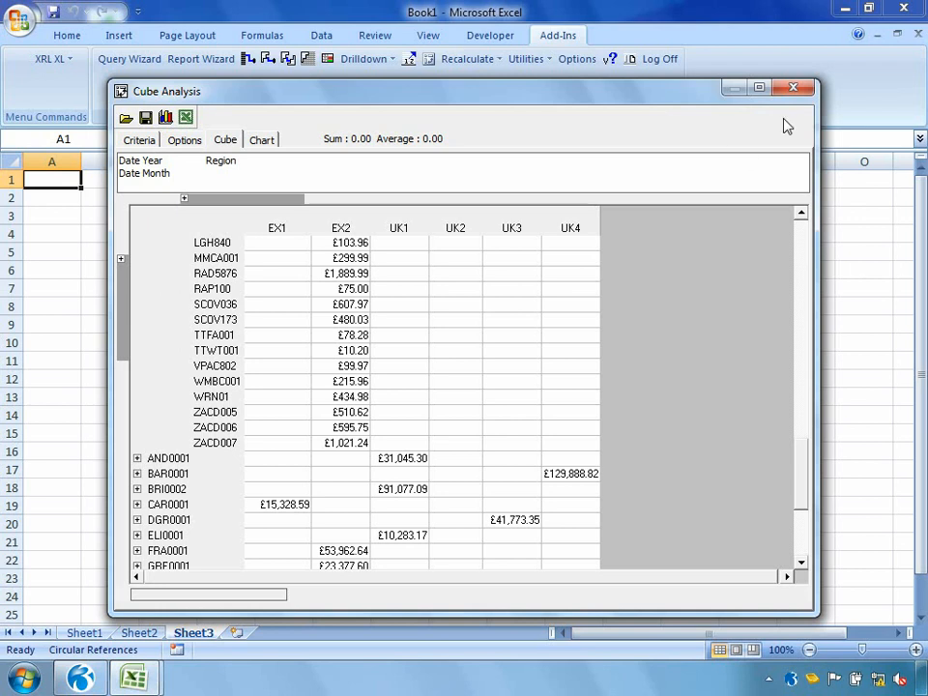
Step: Close the cube analysis and open the Management.xlsm workbook
{"action": "left_click", "coordinate": [794, 91]}
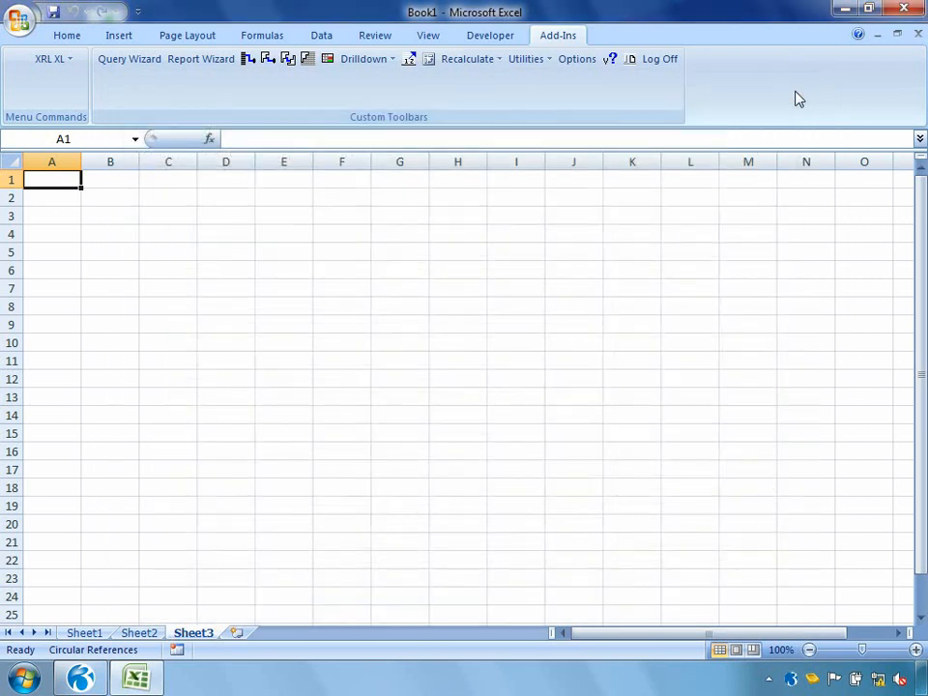
{"action": "left_click", "coordinate": [19, 20]}
{"action": "left_click", "coordinate": [34, 101]}
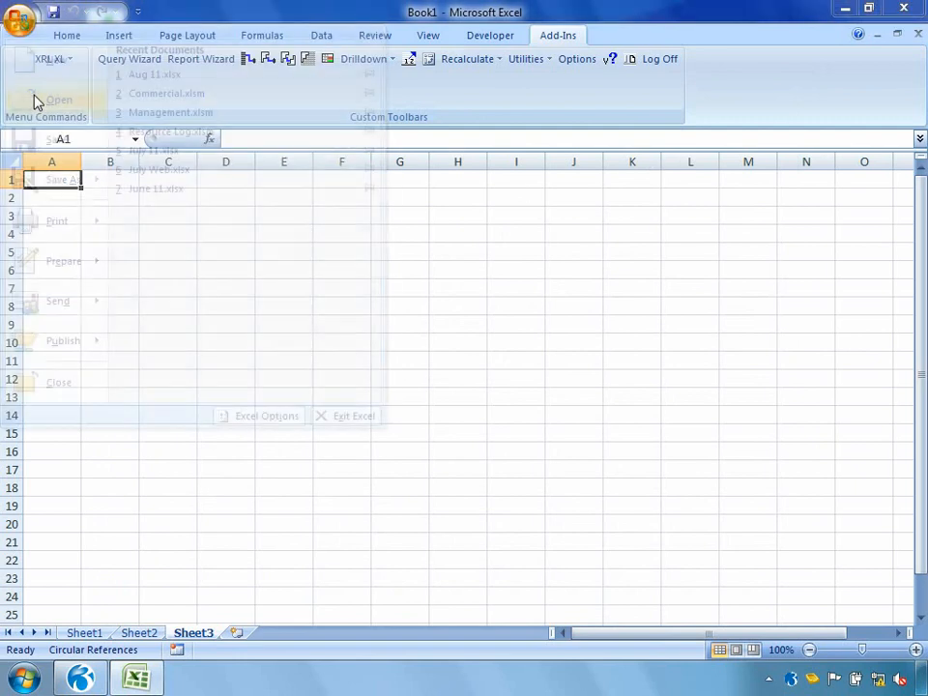
{"action": "left_click", "coordinate": [97, 134]}
{"action": "double_click", "coordinate": [198, 162]}
{"action": "double_click", "coordinate": [198, 162]}
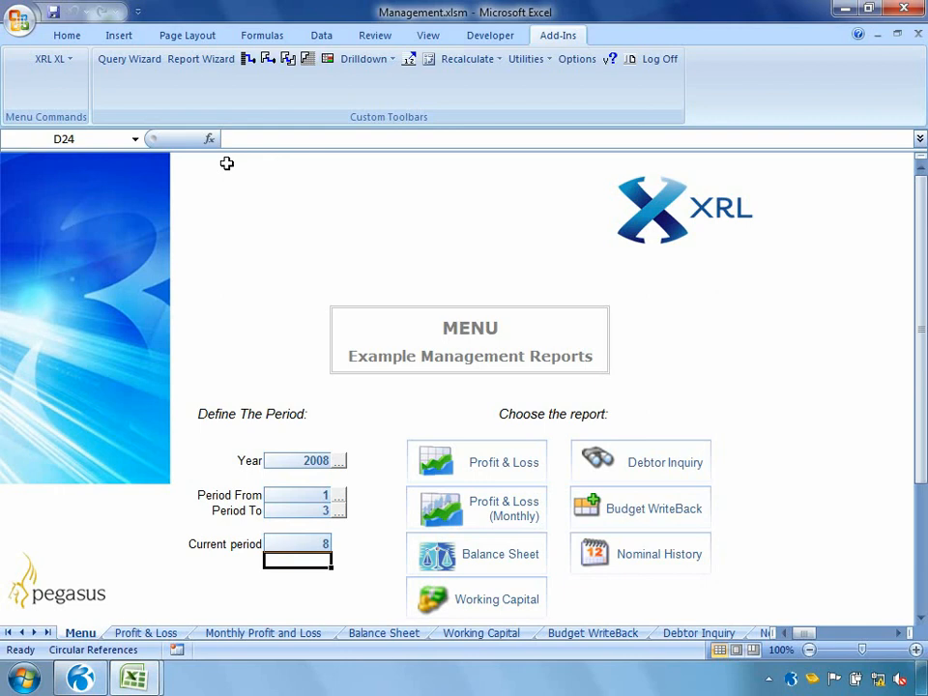
Step: Set Period To to 5 on the management reports menu using its data selector
{"action": "left_click", "coordinate": [339, 513]}
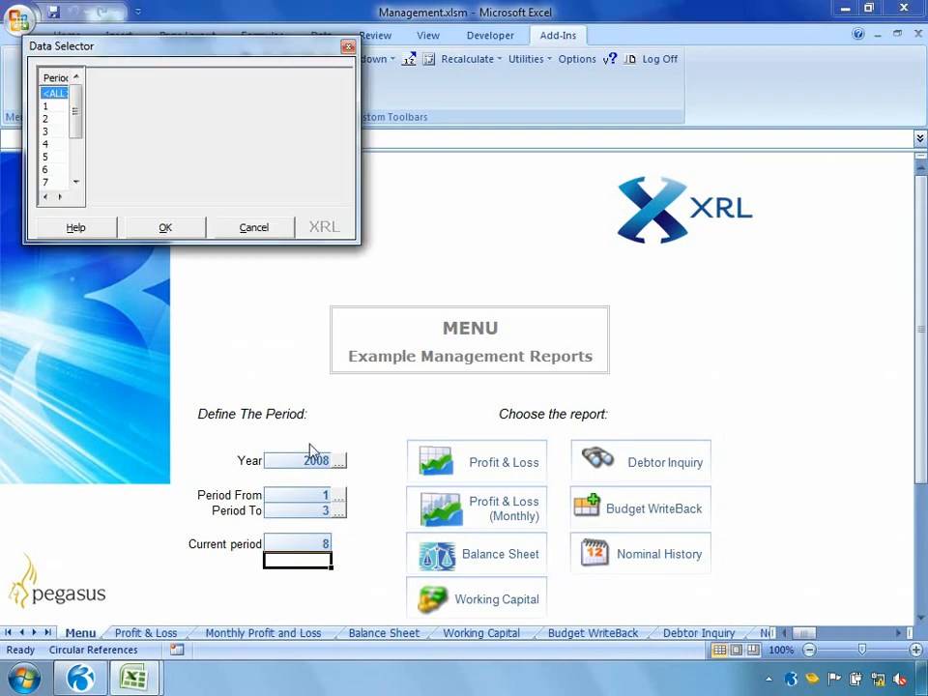
{"action": "double_click", "coordinate": [56, 157]}
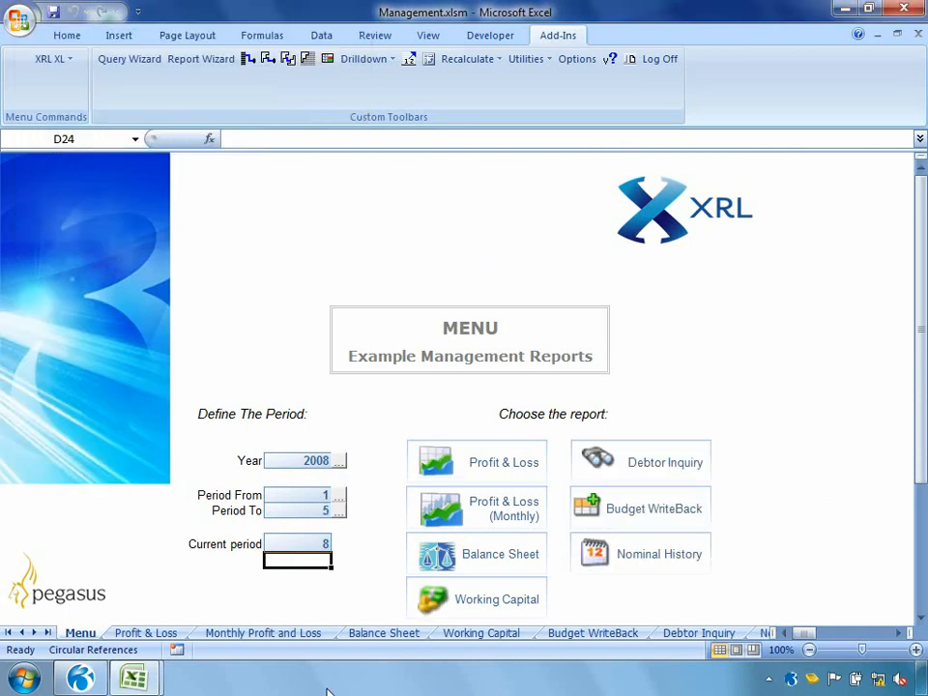
Step: Look through the report sheets from Profit & Loss to Budget WriteBack and return to the Menu sheet
{"action": "left_click", "coordinate": [161, 634]}
{"action": "left_click", "coordinate": [279, 634]}
{"action": "left_click", "coordinate": [384, 634]}
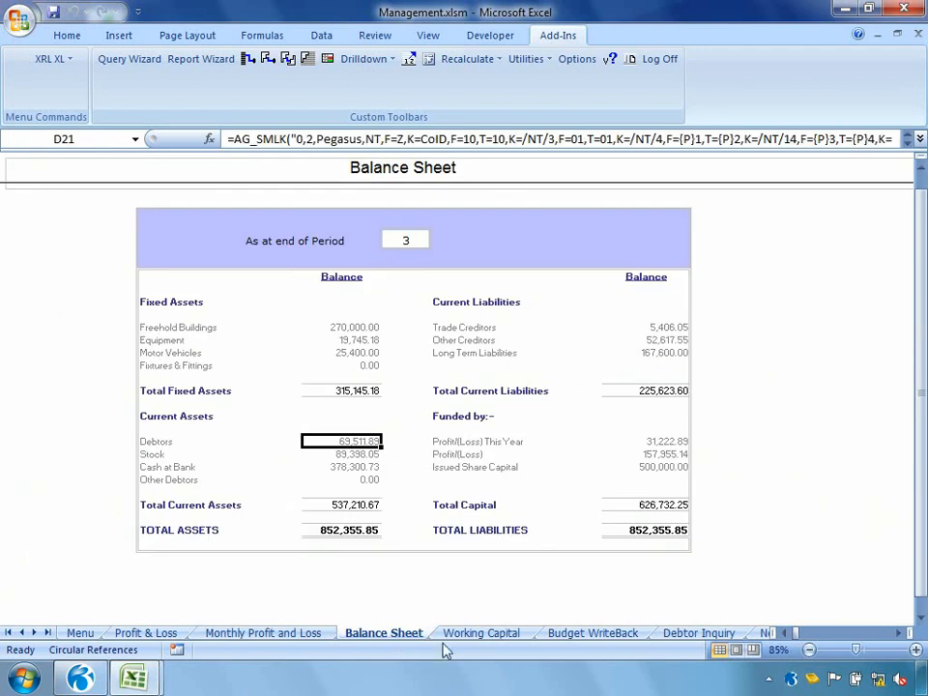
{"action": "left_click", "coordinate": [479, 634]}
{"action": "left_click", "coordinate": [593, 634]}
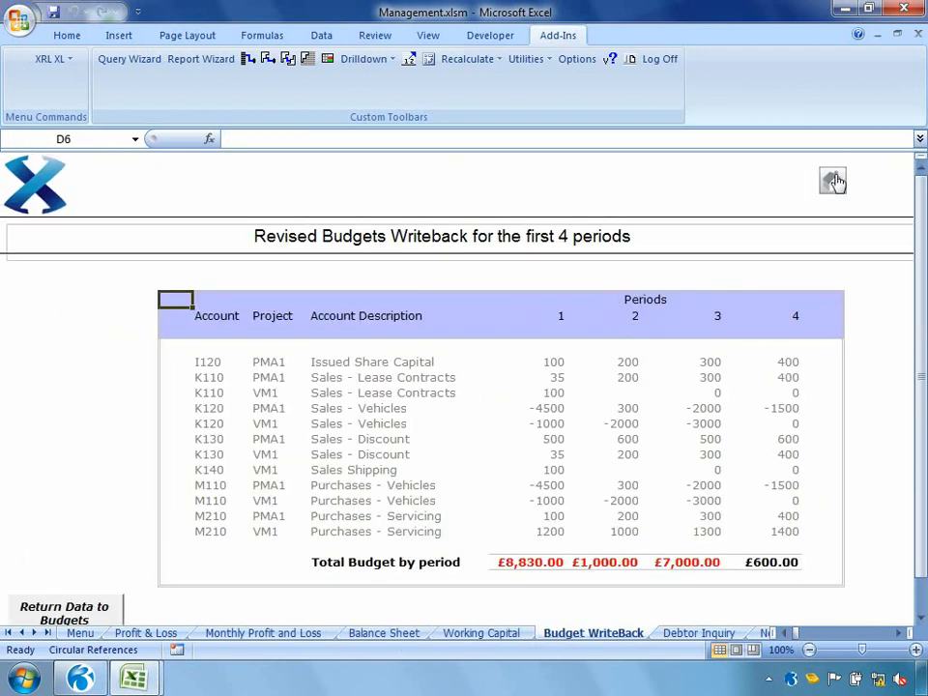
{"action": "left_click", "coordinate": [832, 177]}
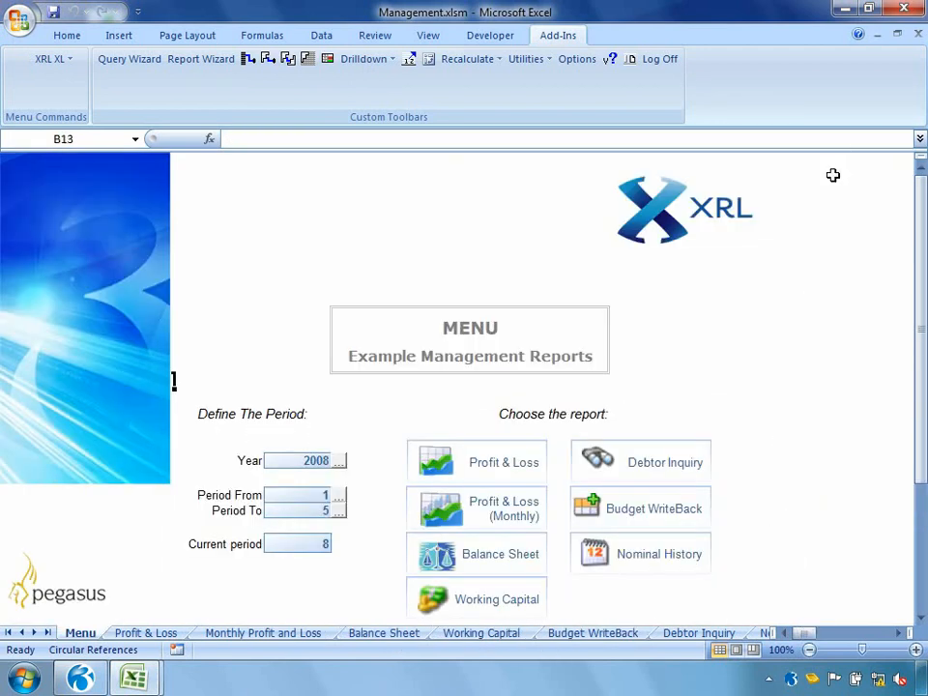
Step: Set the Current period on the Menu sheet to 9
{"action": "left_click", "coordinate": [327, 547]}
{"action": "type", "text": "9"}
{"action": "key", "text": "Return"}
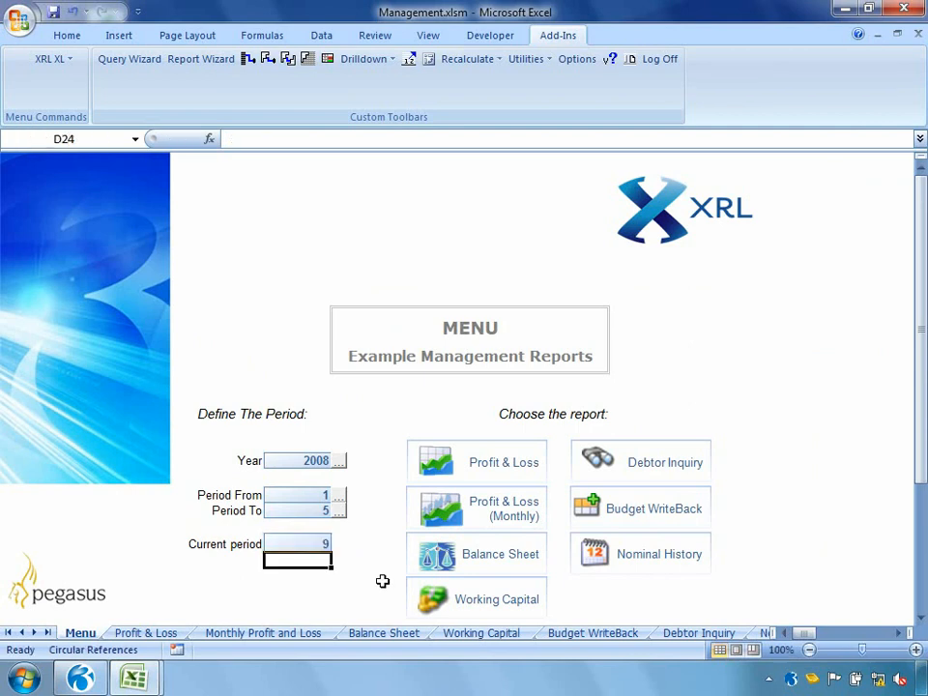
Step: View the Balance Sheet report, return to the Menu sheet, and view the Profit & Loss report
{"action": "left_click", "coordinate": [431, 554]}
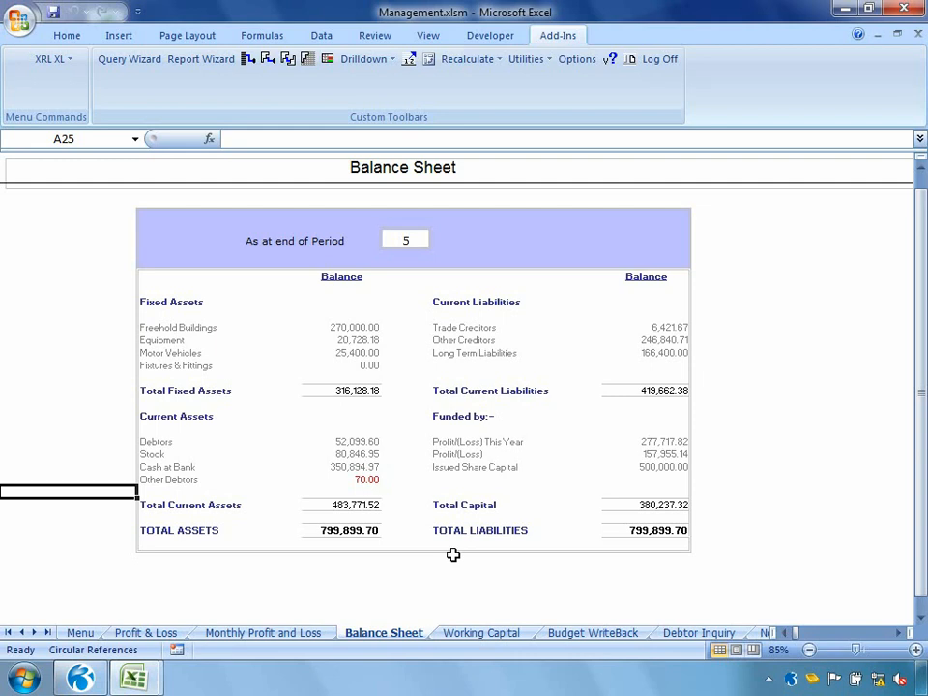
{"action": "left_click", "coordinate": [87, 632]}
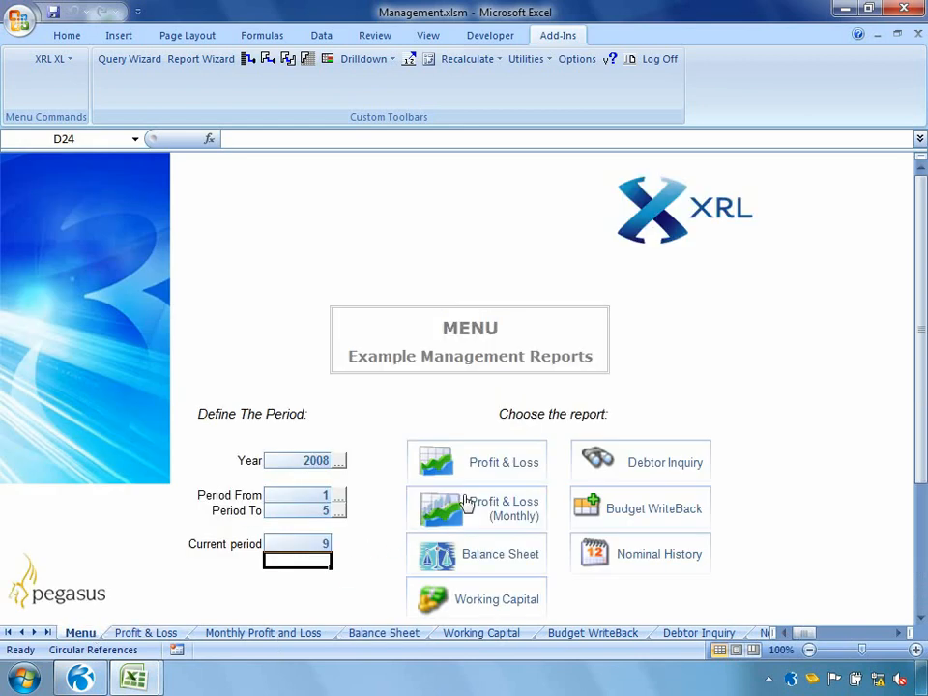
{"action": "left_click", "coordinate": [493, 463]}
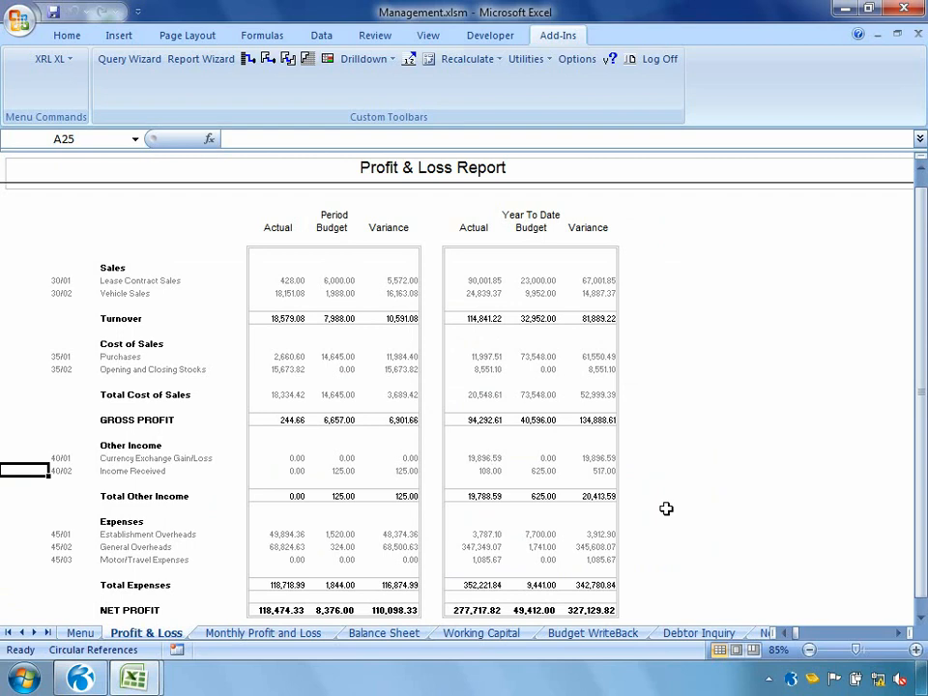
Step: Open the Commercial.xlsm workbook
{"action": "left_click", "coordinate": [19, 20]}
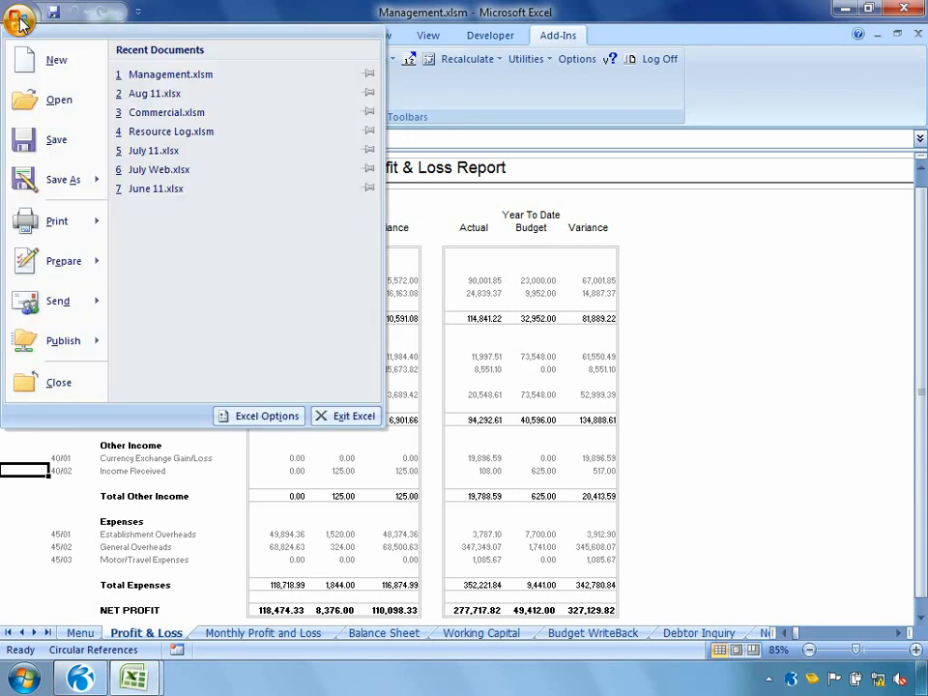
{"action": "left_click", "coordinate": [37, 97]}
{"action": "double_click", "coordinate": [202, 145]}
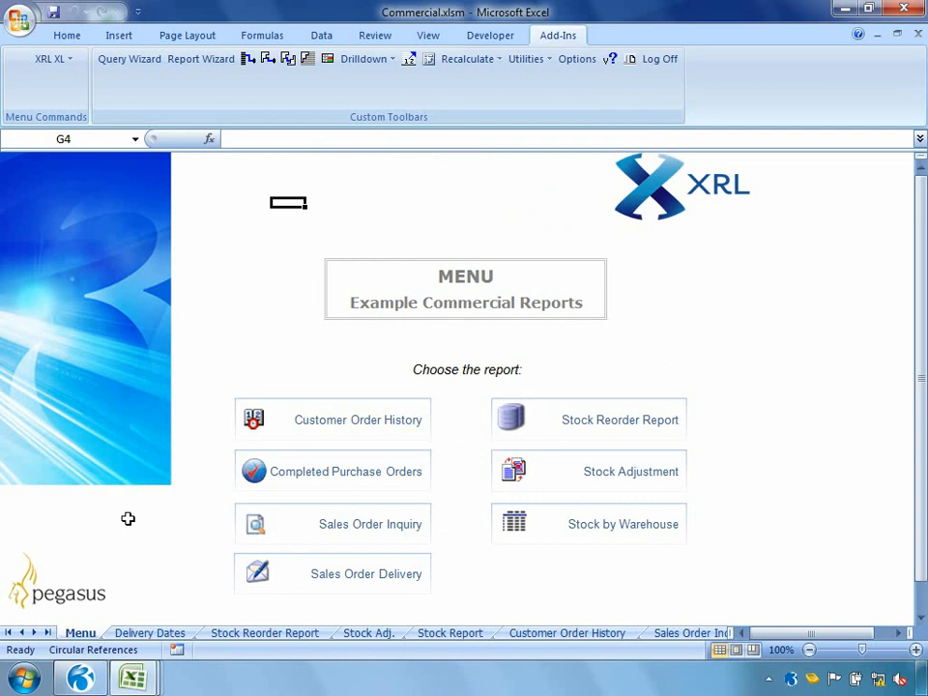
Step: Look through the Delivery Dates, Stock Reorder Report, Stock Adj. and Stock Report sheets, and return to the Menu sheet
{"action": "left_click", "coordinate": [150, 634]}
{"action": "left_click", "coordinate": [285, 634]}
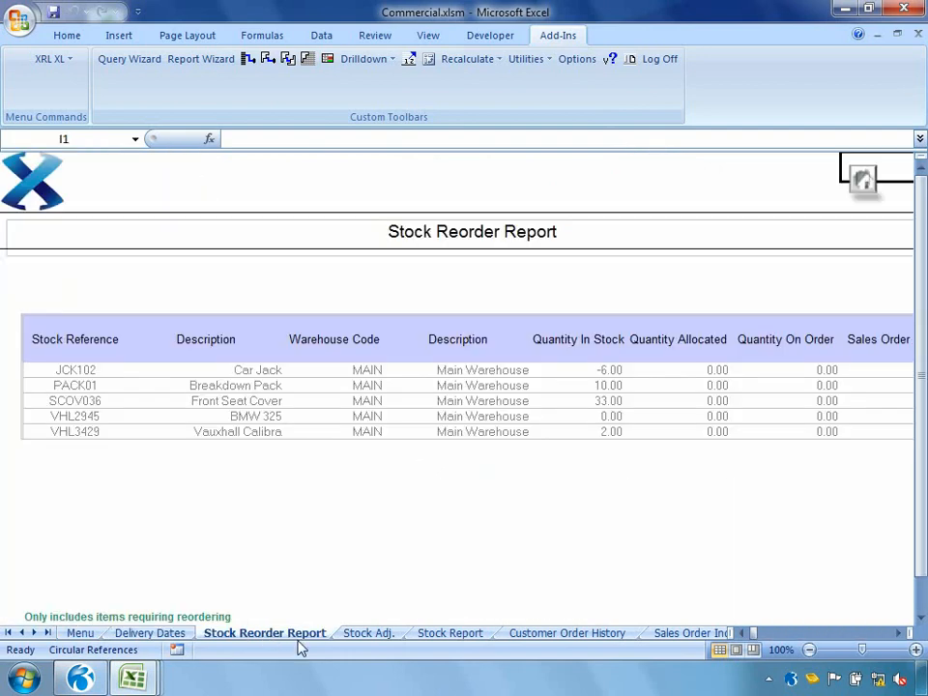
{"action": "left_click", "coordinate": [368, 634]}
{"action": "left_click", "coordinate": [440, 634]}
{"action": "left_click", "coordinate": [80, 633]}
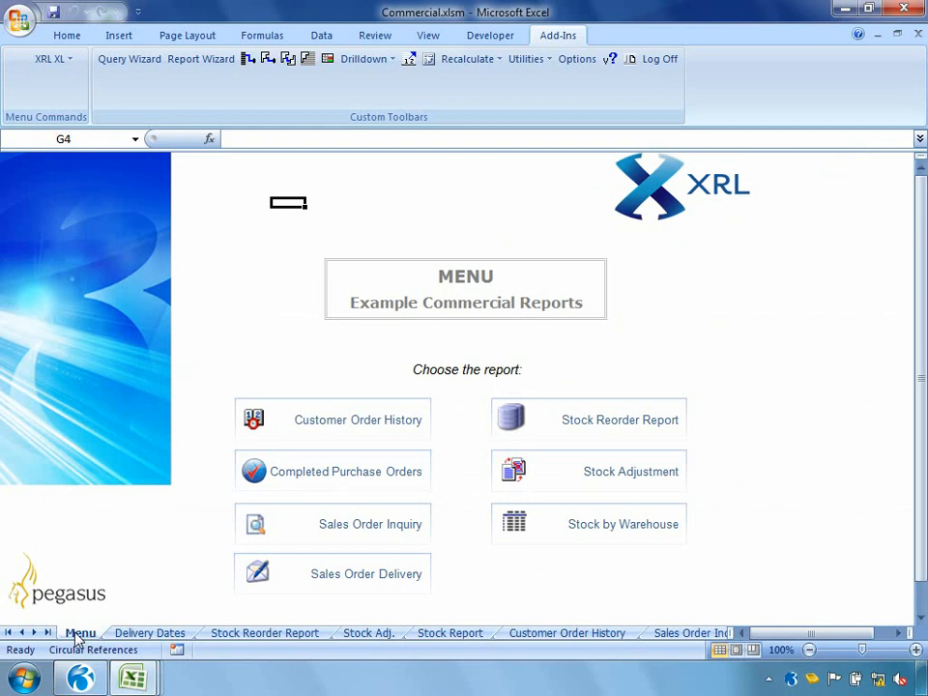
Step: Open the Customer Order History report and expand the order lines of Adams Light Engineering Ltd
{"action": "left_click", "coordinate": [285, 427]}
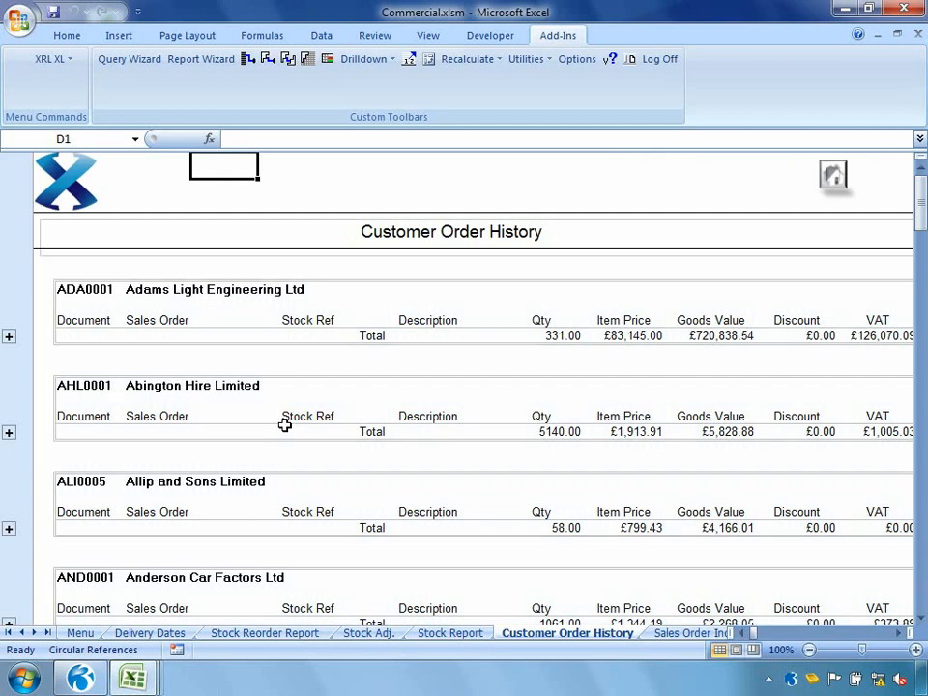
{"action": "left_click", "coordinate": [9, 336]}
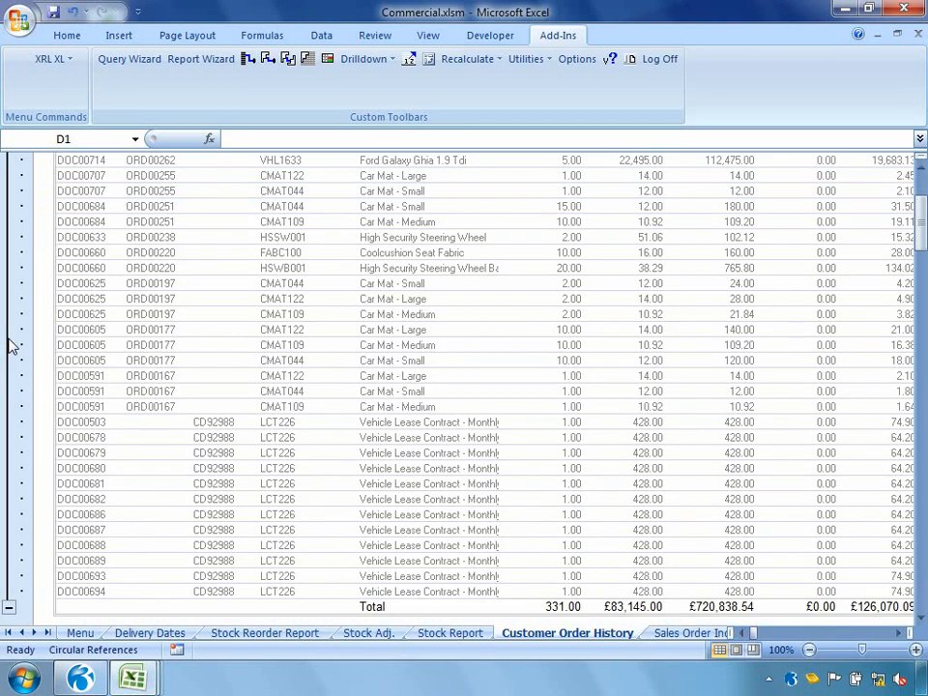
{"action": "scroll", "coordinate": [11, 346], "scroll_direction": "up", "scroll_amount": 7}
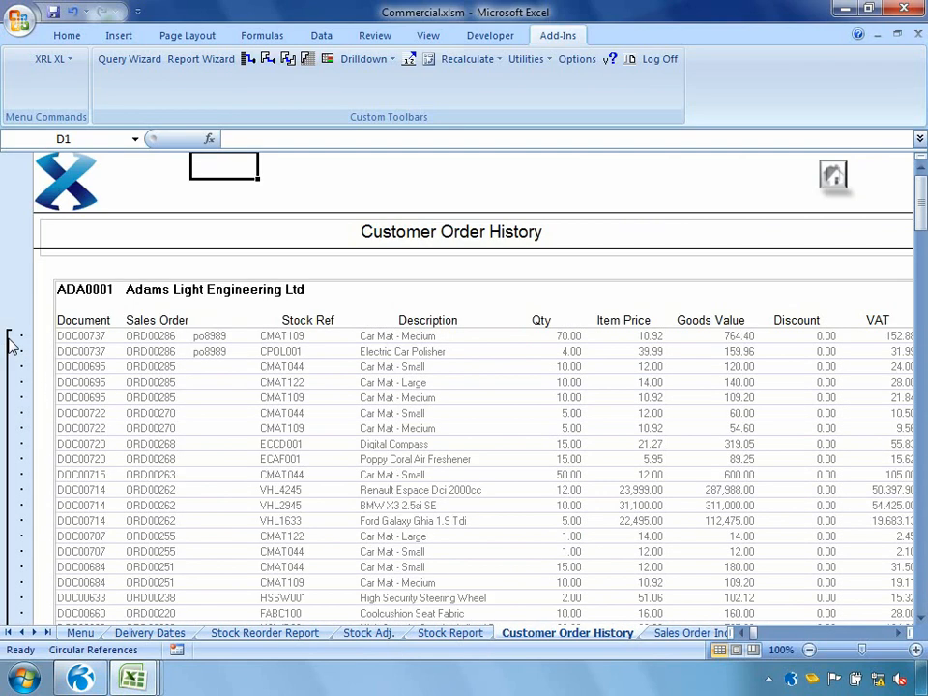
Step: Add a Date filter from 02/08/2011 to 02/08/2011 to the Customer Order History detail report definition and rerun the report
{"action": "double_click", "coordinate": [83, 289]}
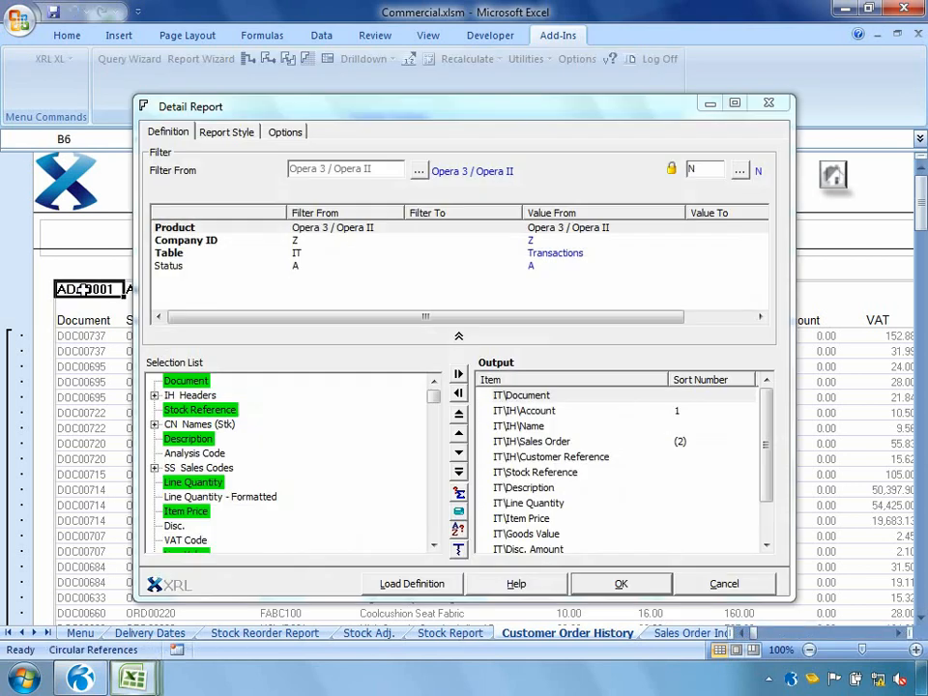
{"action": "left_click_drag", "start_coordinate": [433, 546], "coordinate": [433, 547]}
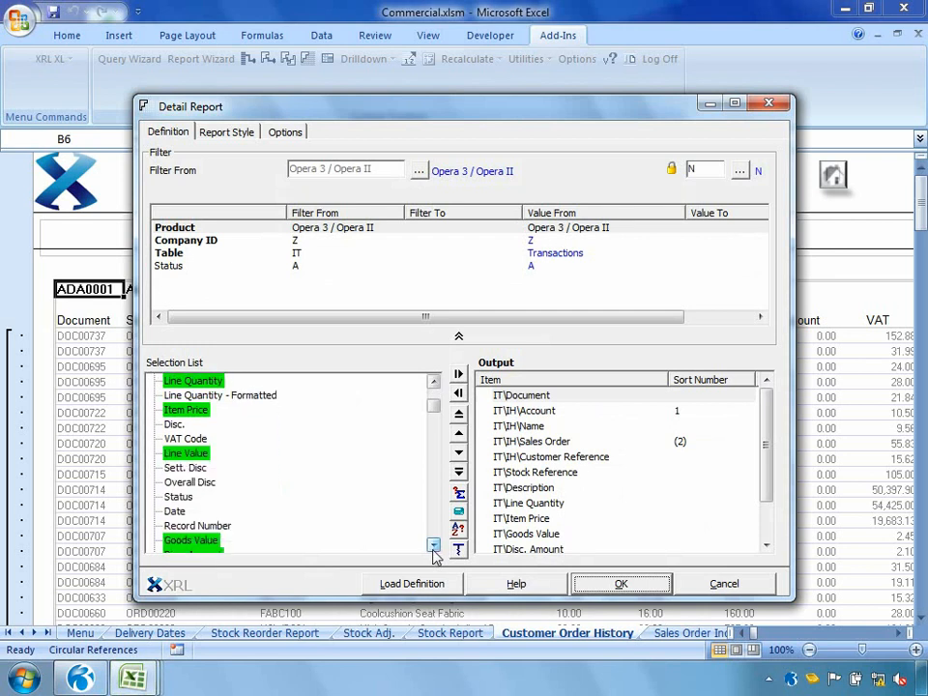
{"action": "left_click_drag", "start_coordinate": [167, 517], "coordinate": [243, 290]}
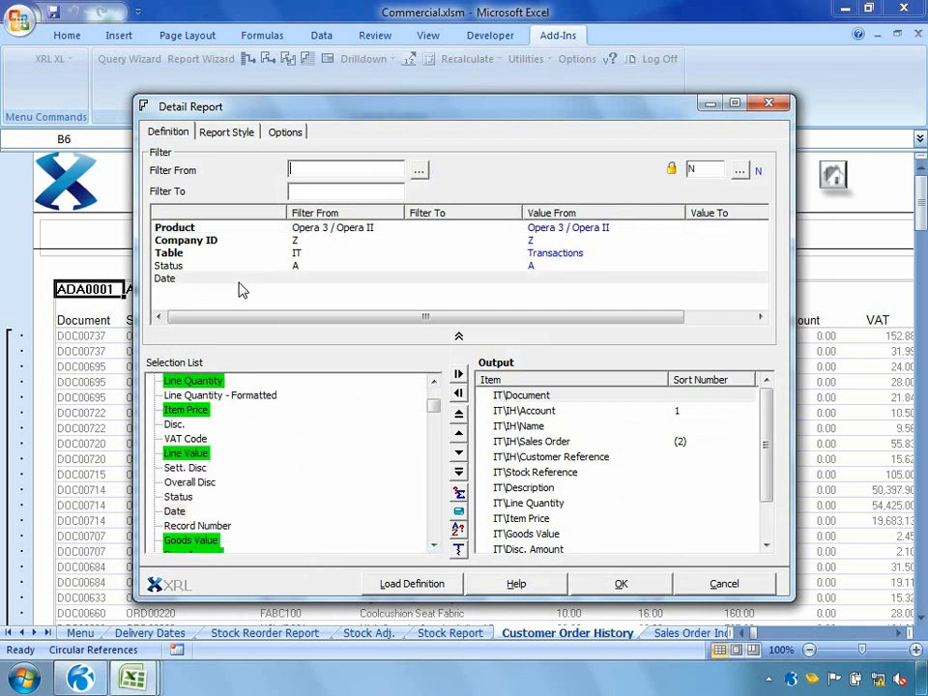
{"action": "double_click", "coordinate": [239, 289]}
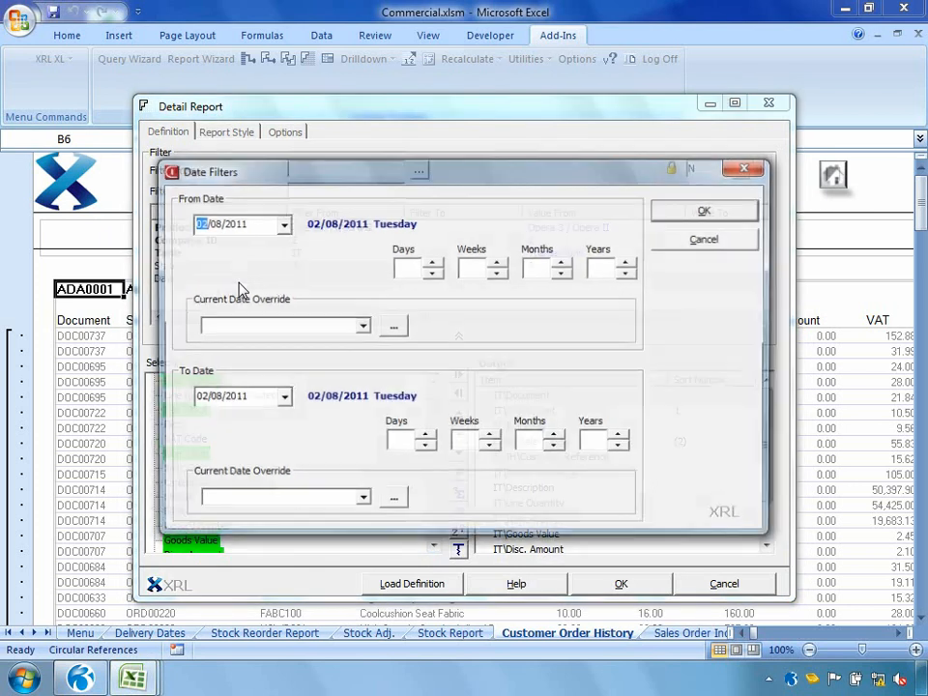
{"action": "left_click", "coordinate": [705, 211]}
{"action": "left_click", "coordinate": [629, 584]}
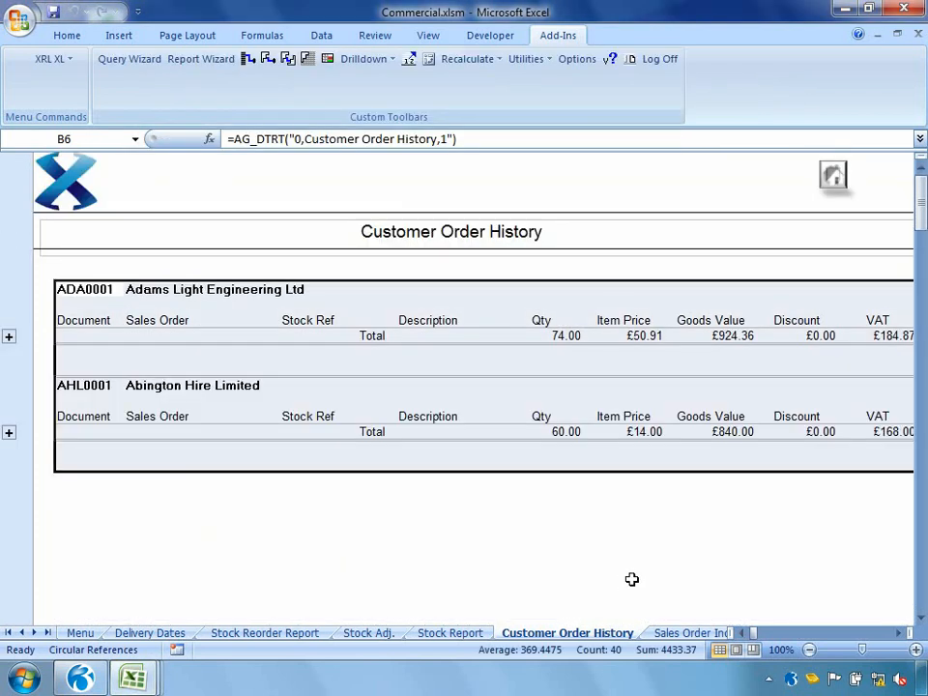
Step: Expand the order lines of Adams Light Engineering Ltd and Abington Hire Limited, and return to the report menu
{"action": "left_click", "coordinate": [9, 337]}
{"action": "left_click", "coordinate": [9, 463]}
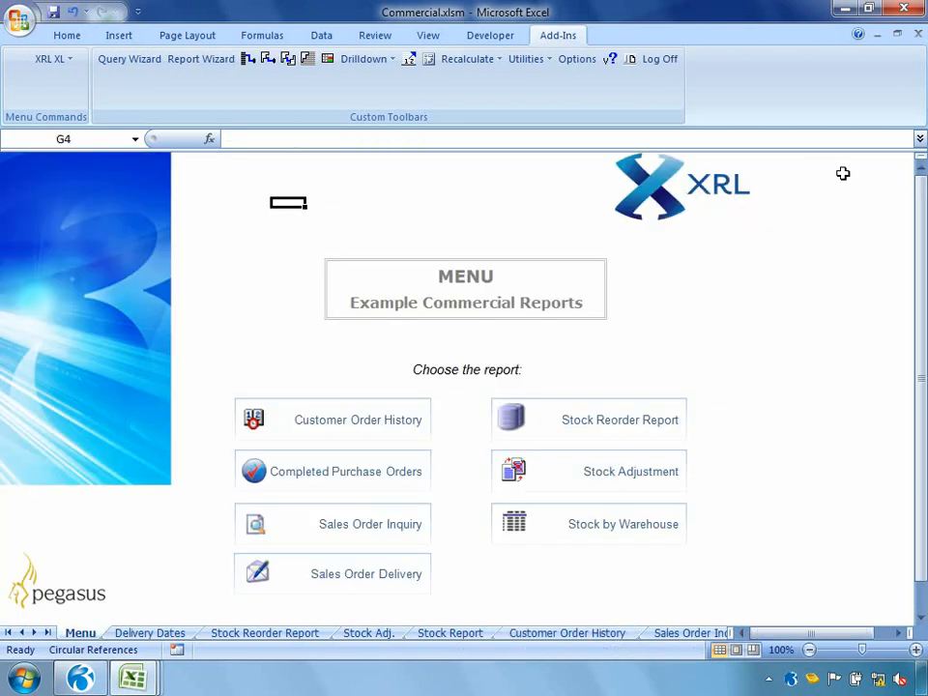
{"action": "left_click", "coordinate": [838, 176]}
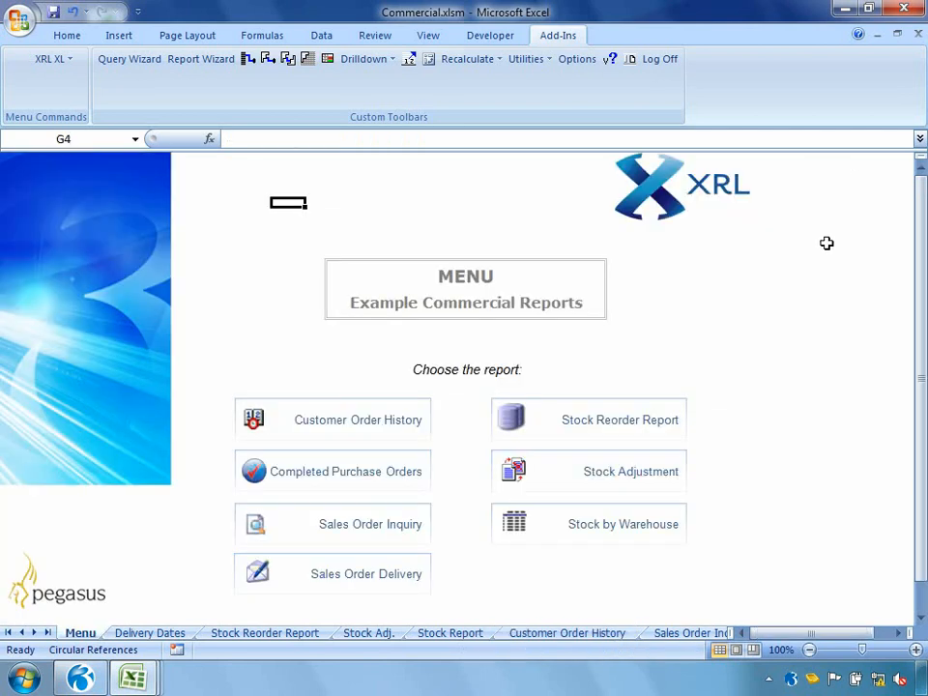